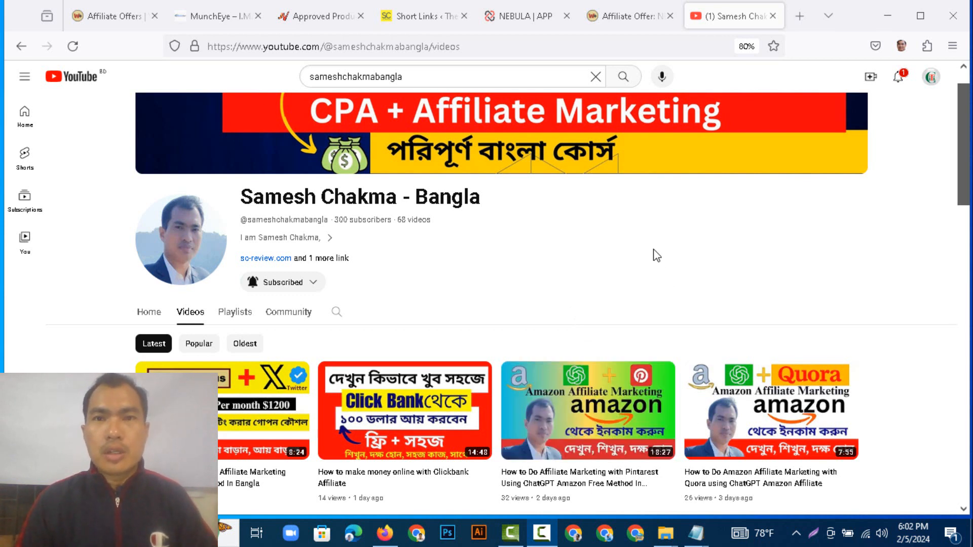
Capture a 1098x503 screenshot area around the Nebula device mockup on the grabnebula.com/jv page
left_click(527, 19)
left_click(527, 23)
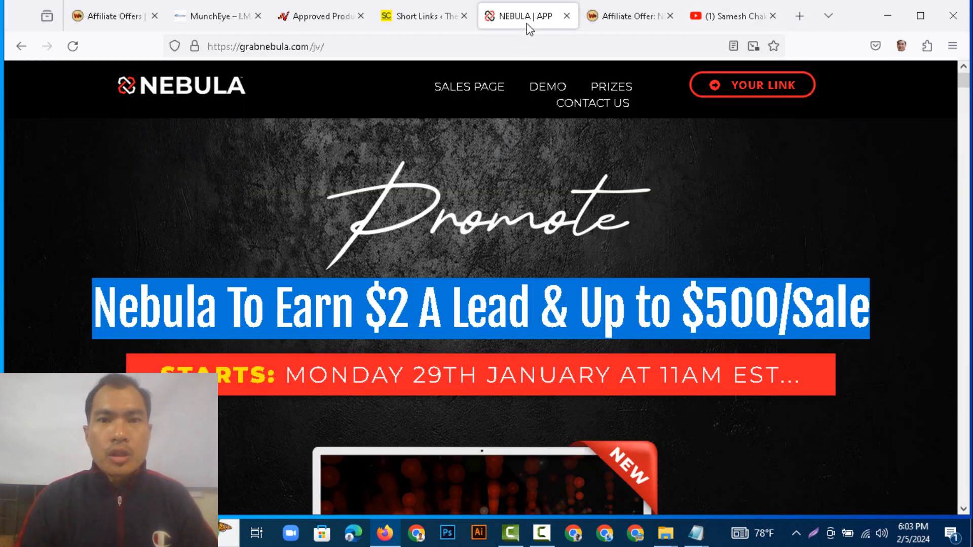
scroll(412, 264, "down", 2)
scroll(412, 264, "down", 5)
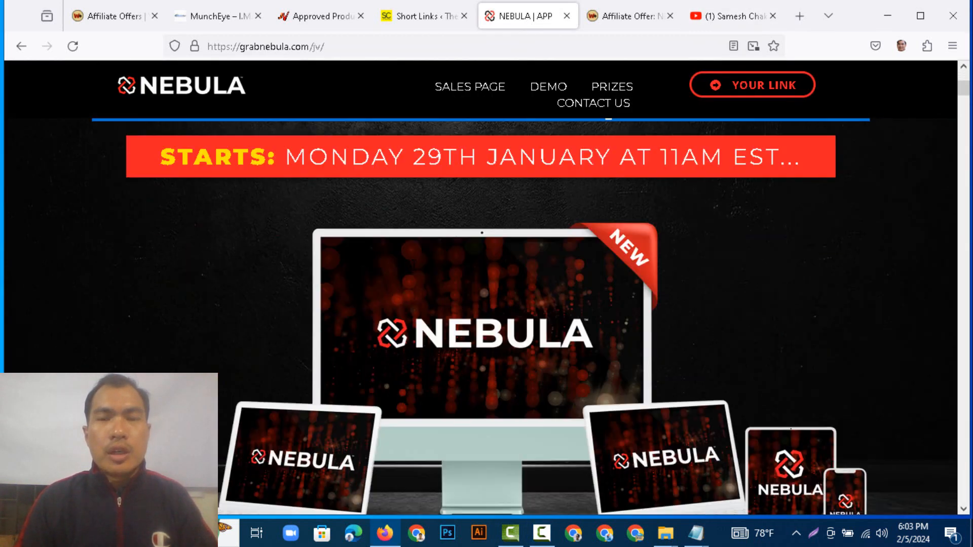
scroll(417, 270, "up", 2)
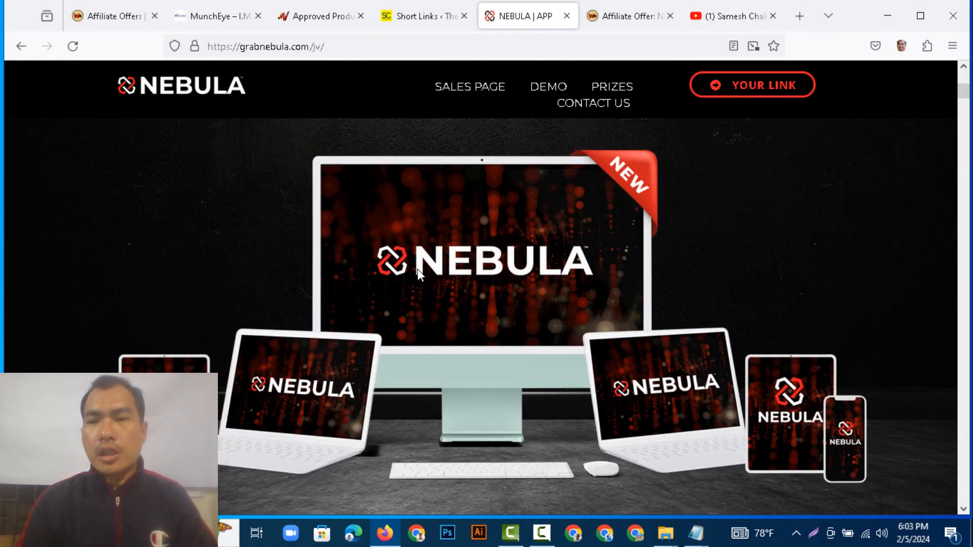
left_click(813, 535)
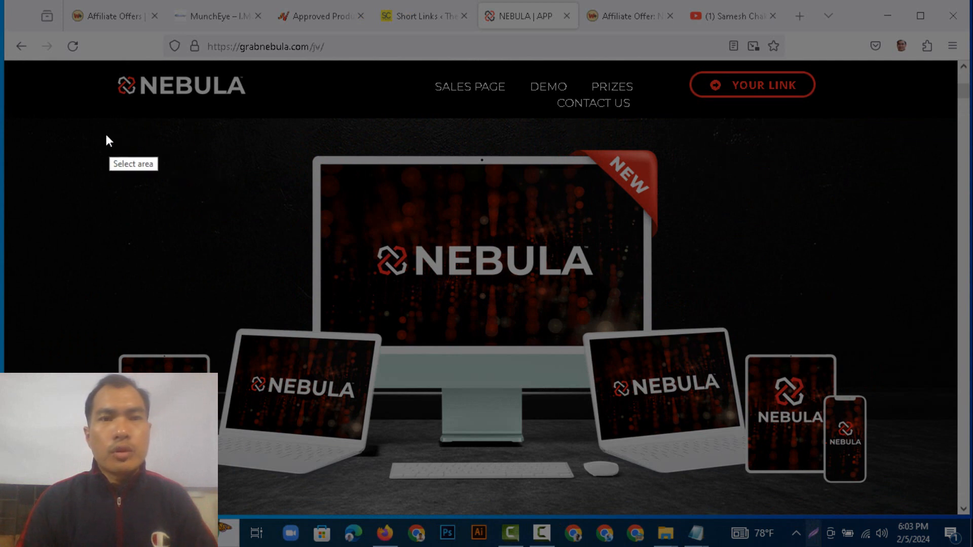
left_click_drag(90, 132, 873, 491)
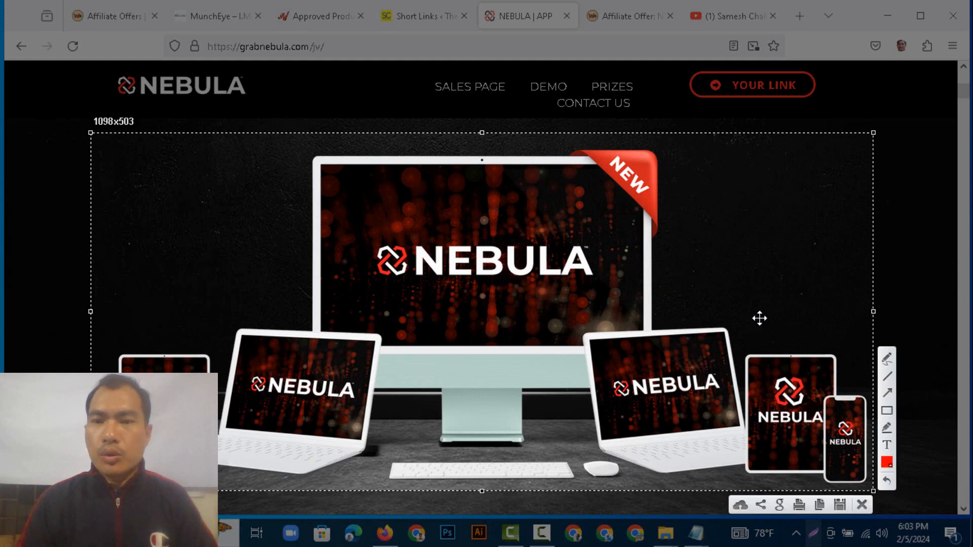
Save the captured area to the Desktop as a PNG named Screenshot_1
left_click(837, 506)
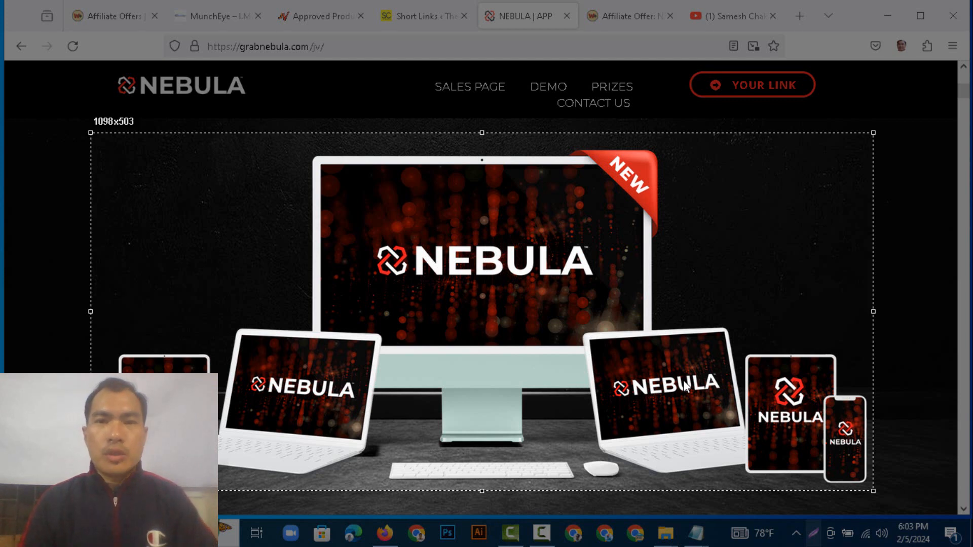
key("ctrl+s")
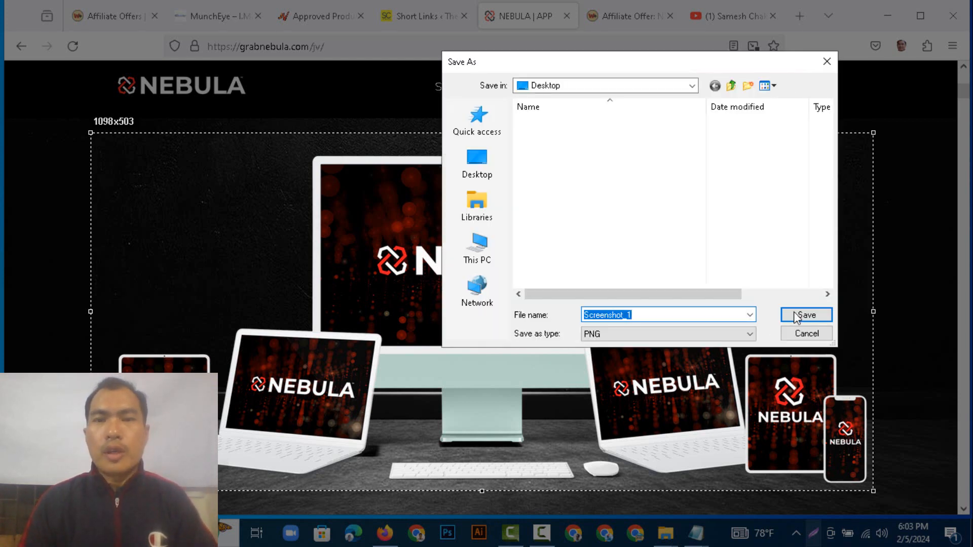
key("Return")
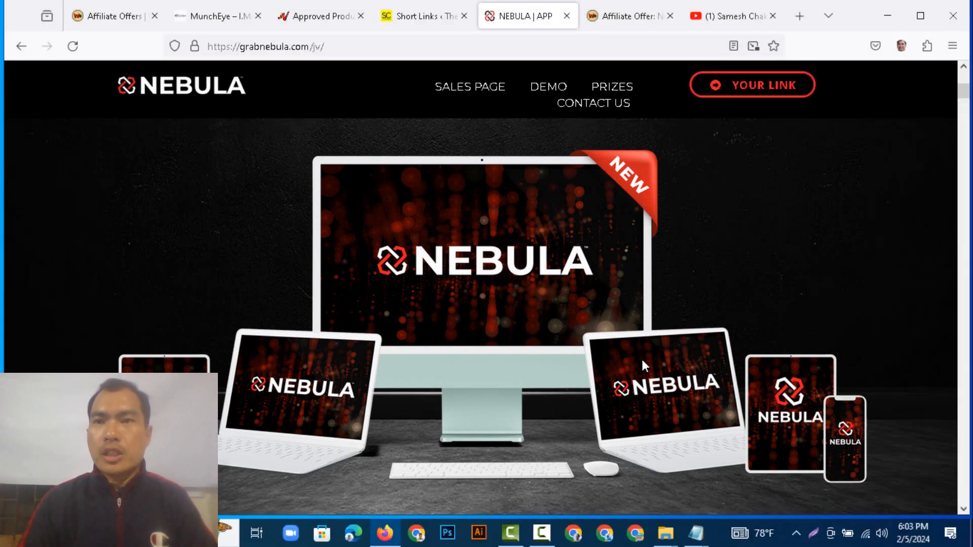
Search the web for "background remover" in a new browser tab and open the remove.bg website
left_click(800, 23)
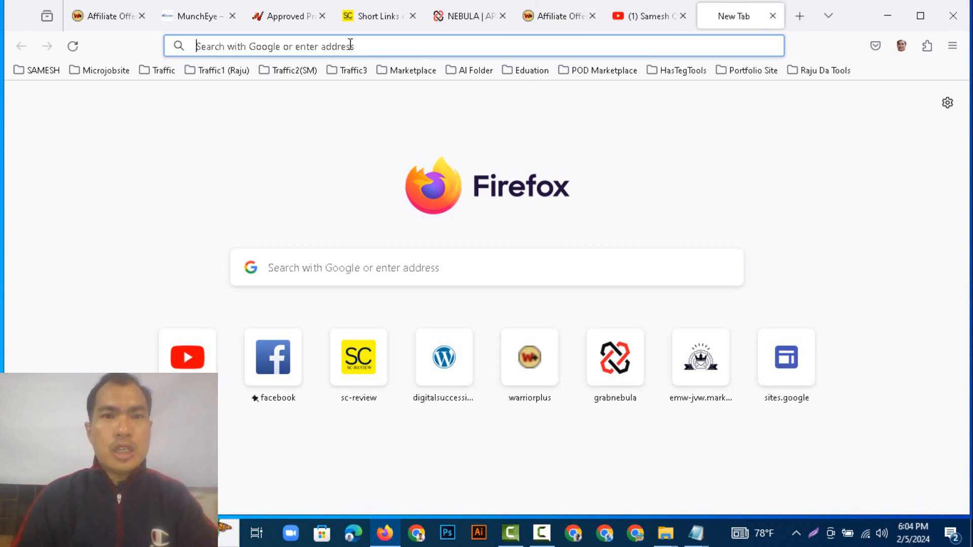
left_click(349, 44)
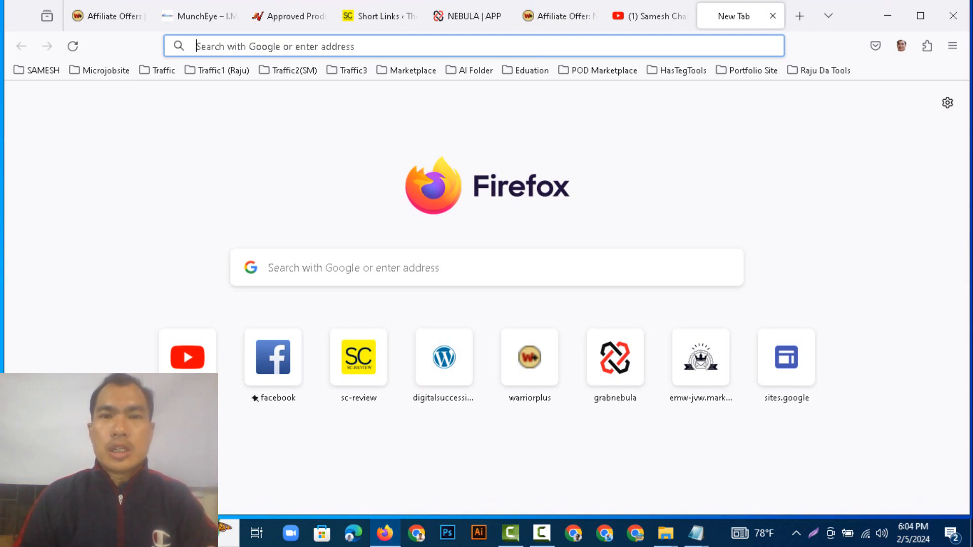
type("back")
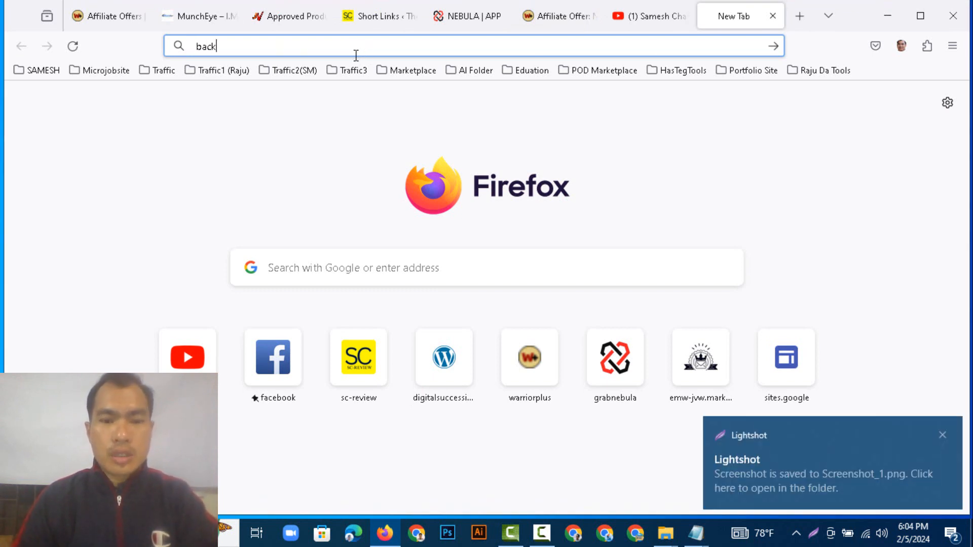
type("gro")
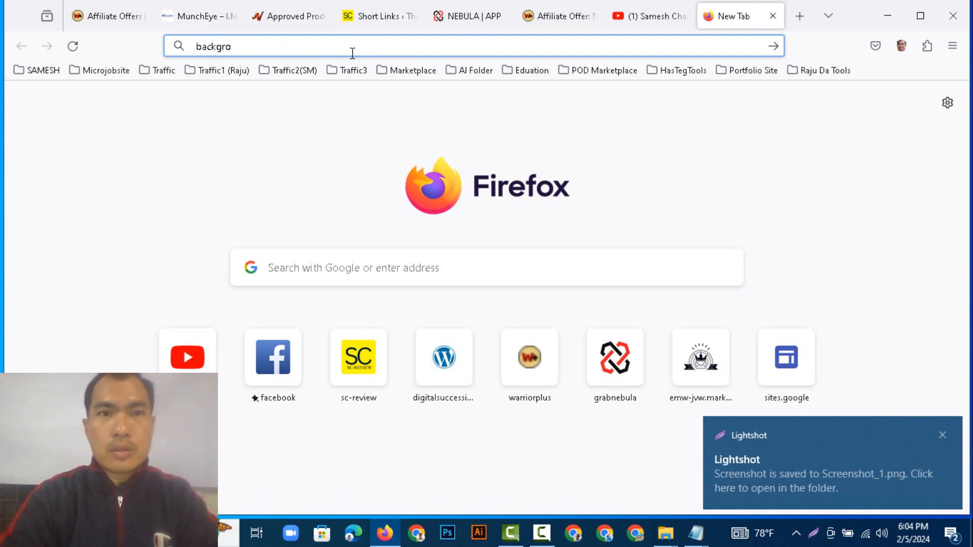
type("u")
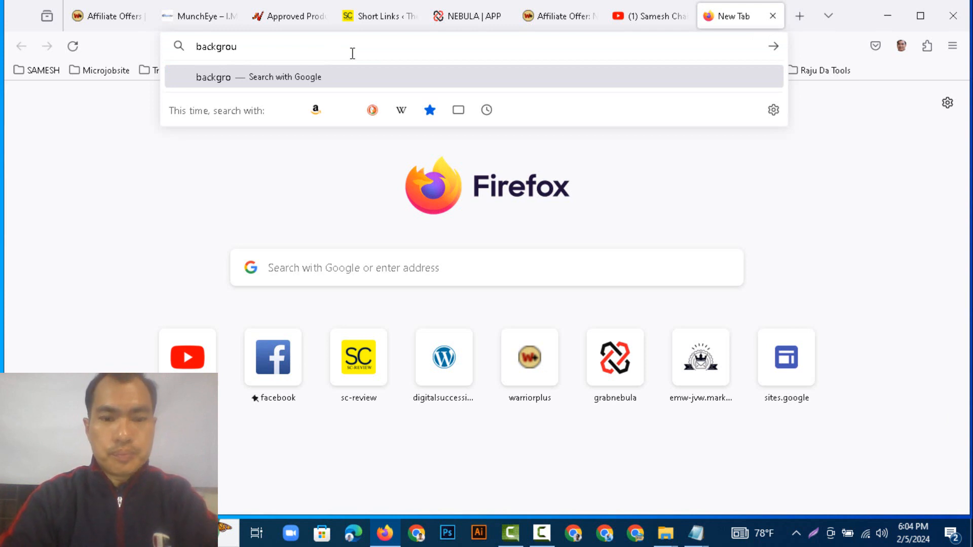
type("d")
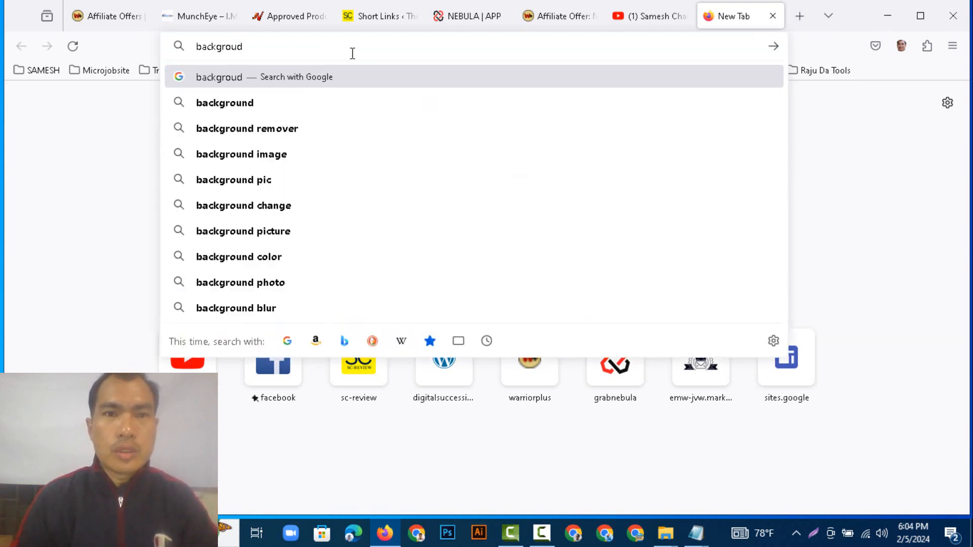
left_click(301, 134)
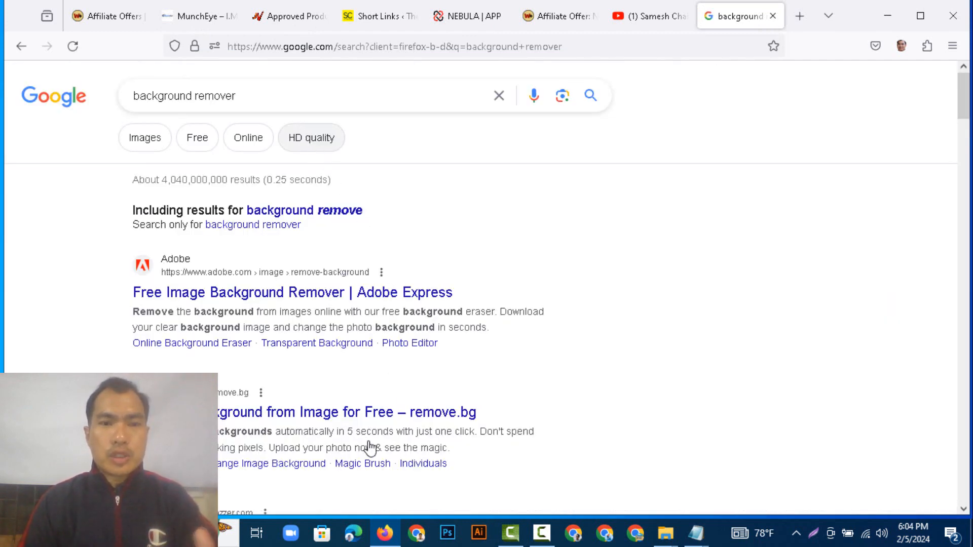
left_click(334, 414)
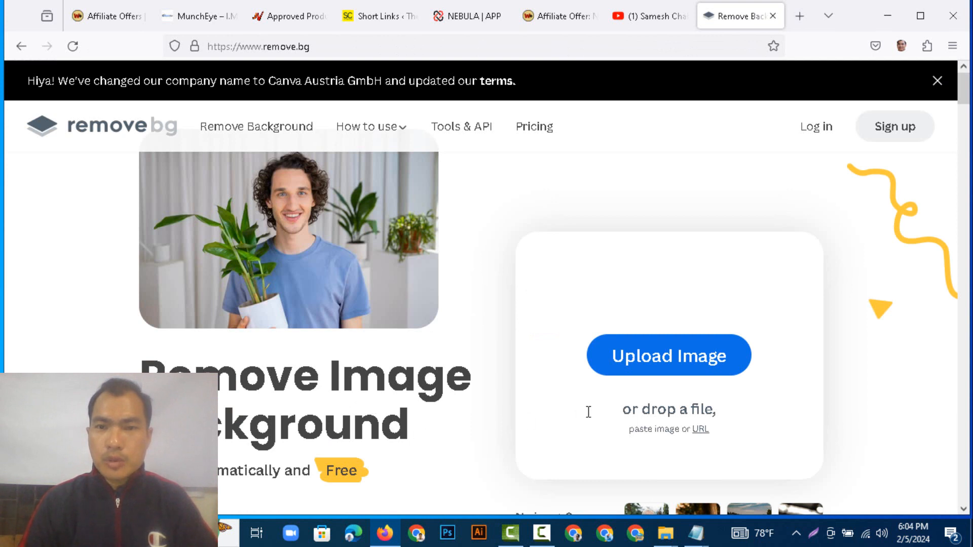
Upload Screenshot_1 from the Desktop for background removal and download the 738 × 338 px result
left_click(662, 361)
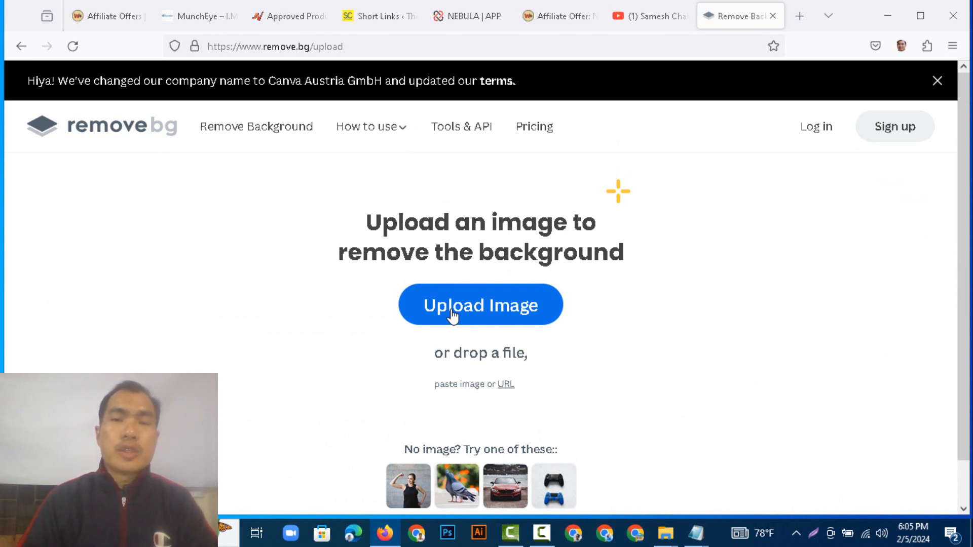
left_click(453, 315)
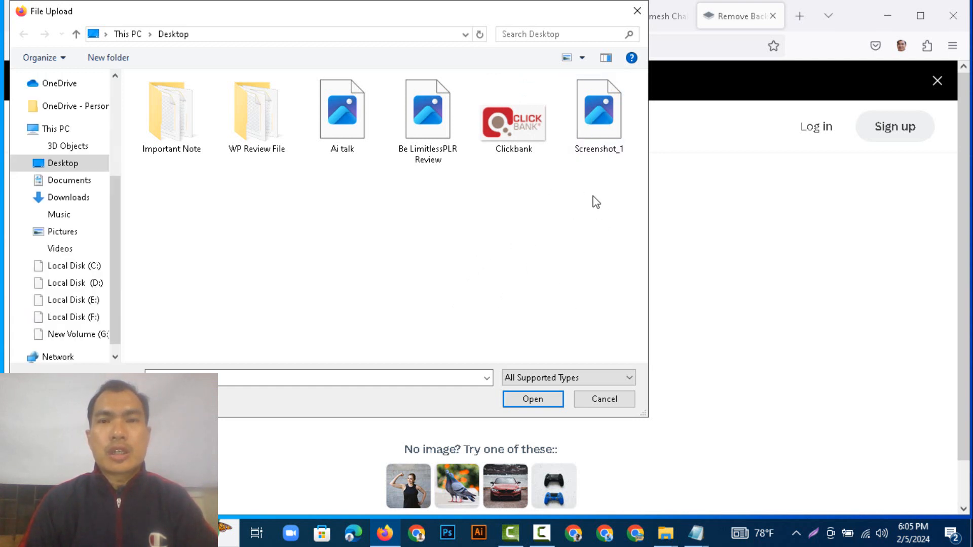
left_click(597, 124)
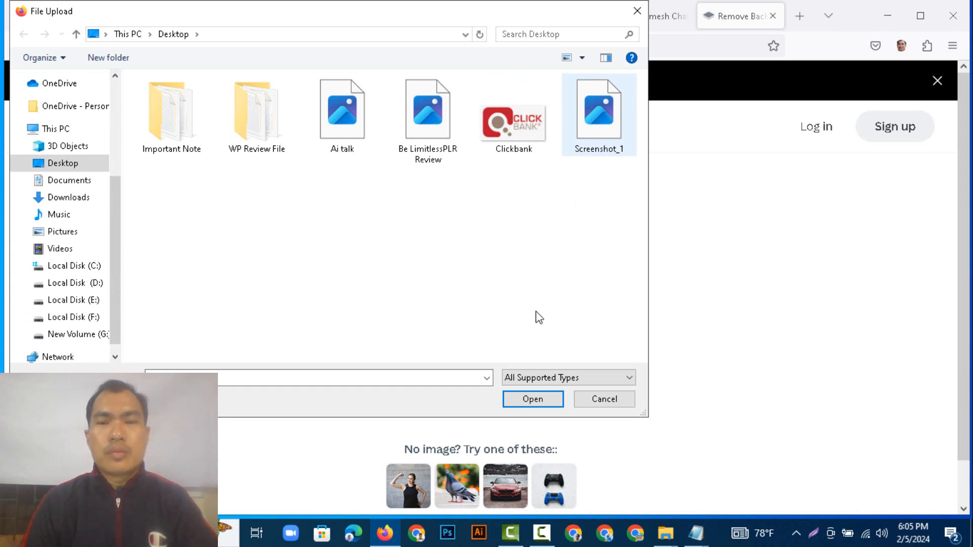
left_click(535, 400)
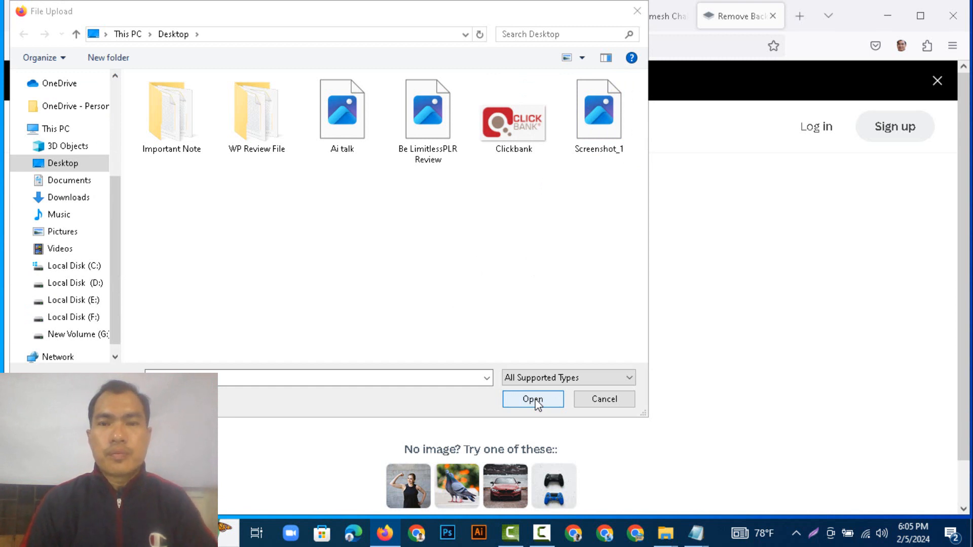
left_click(602, 151)
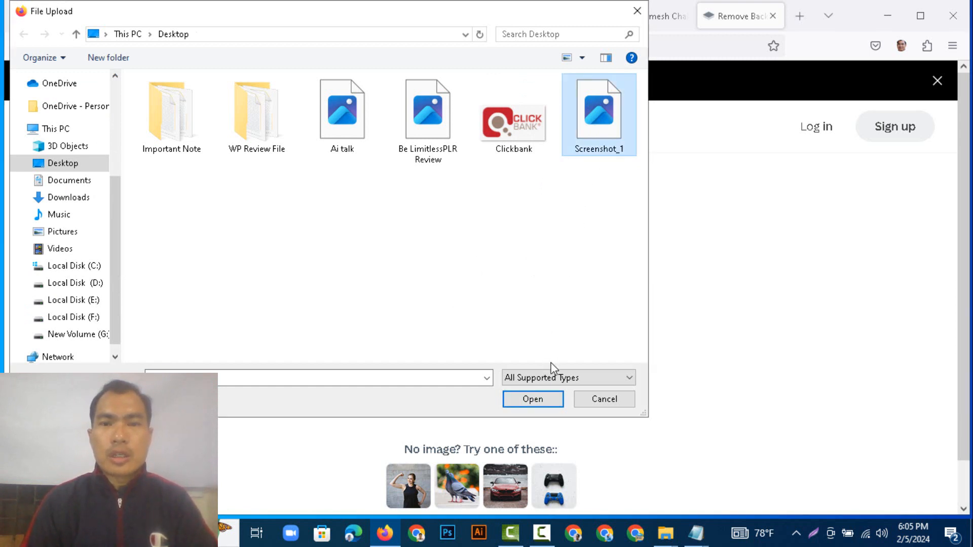
left_click(534, 400)
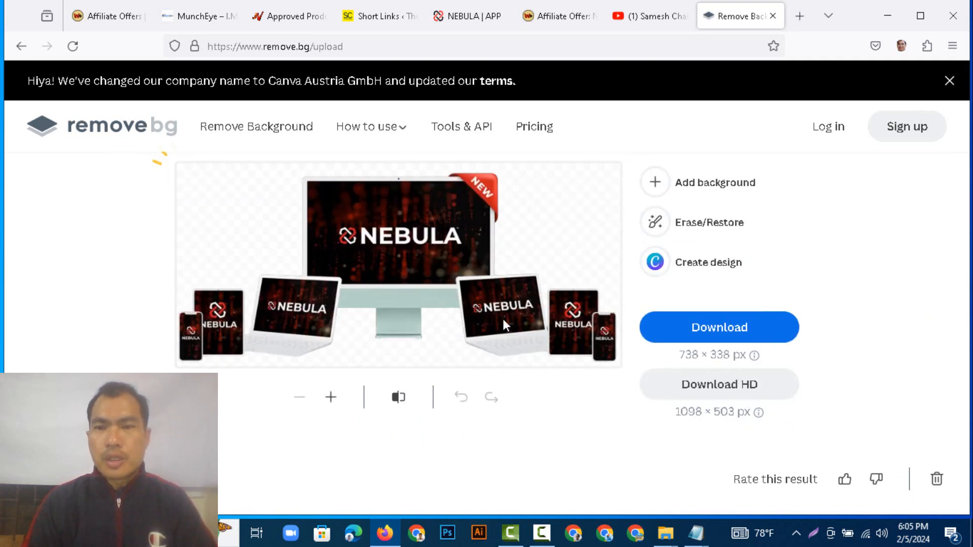
left_click(697, 330)
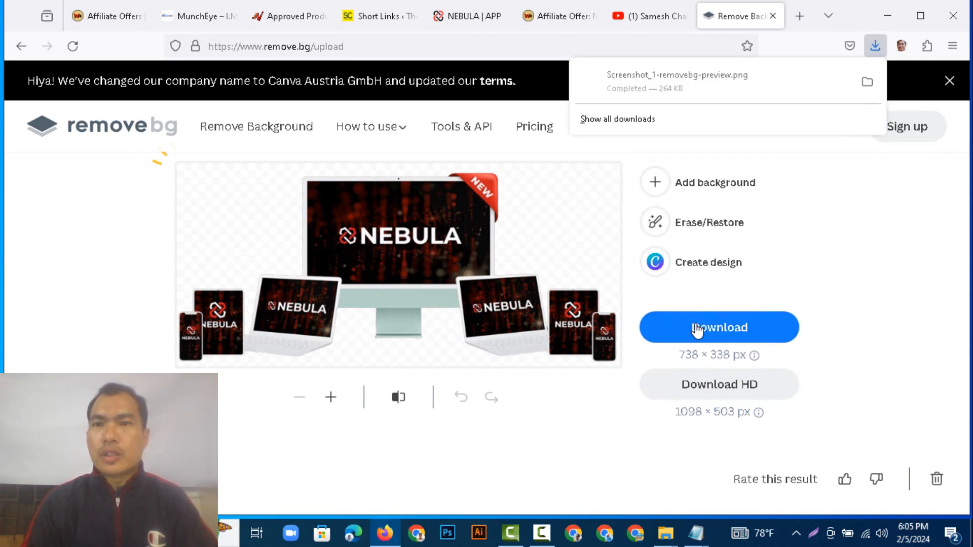
Search the web for "canva" in a new browser tab and open the Canva website
left_click(799, 17)
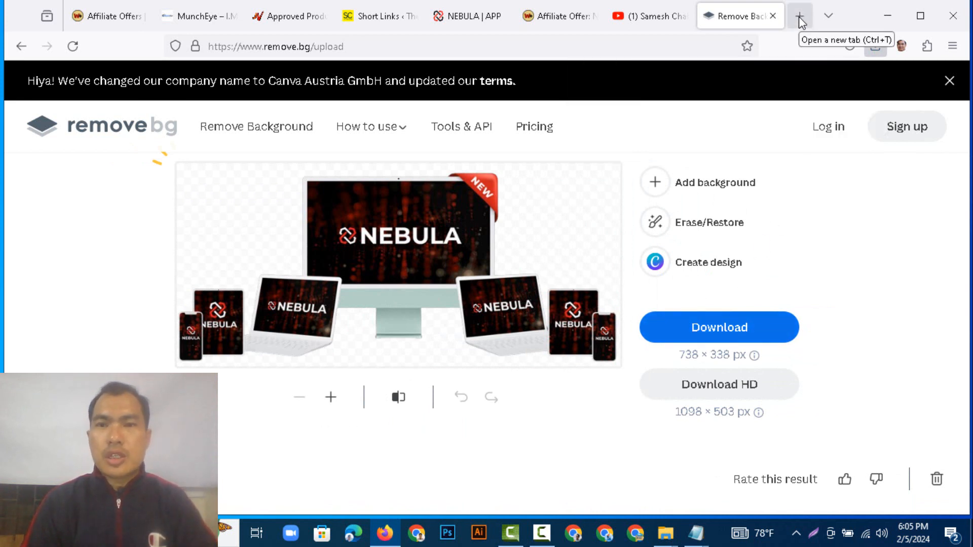
left_click(799, 17)
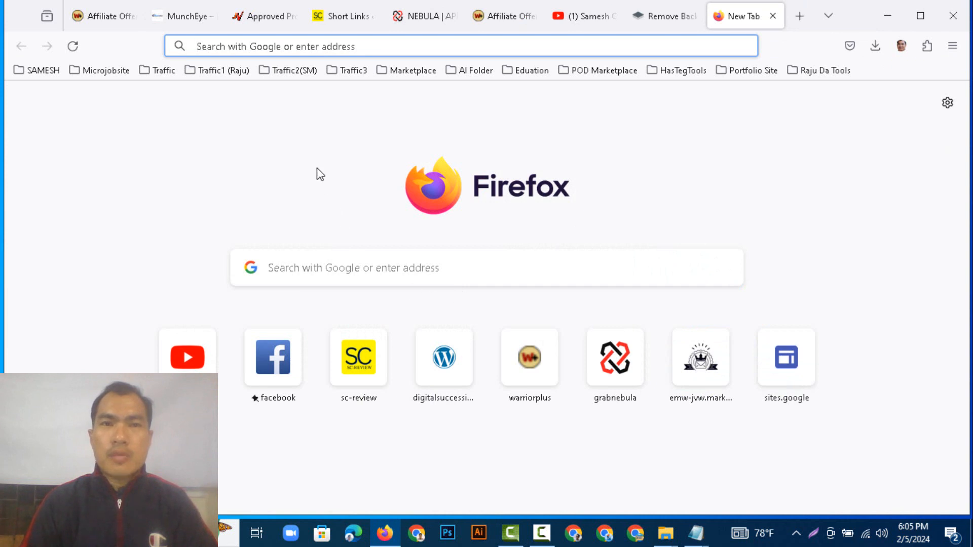
left_click(318, 47)
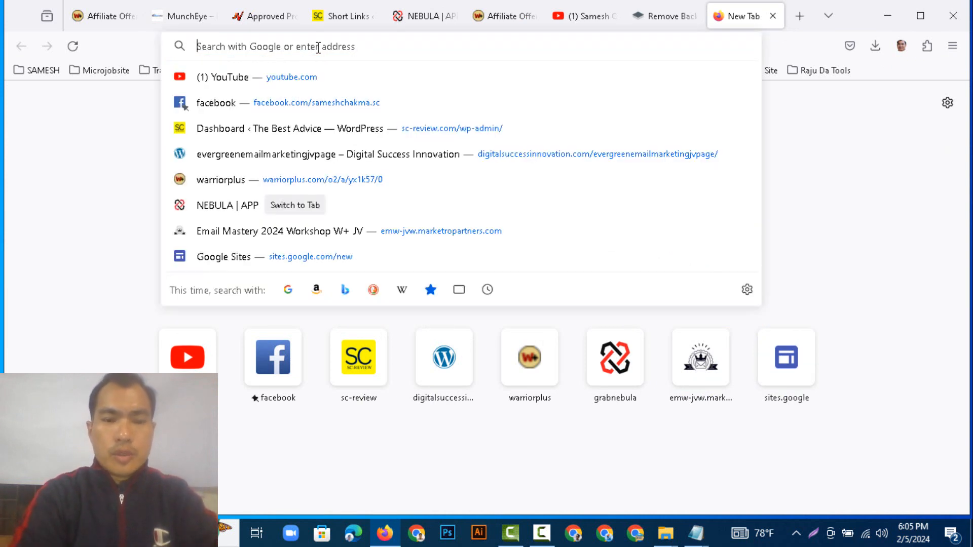
type("canva")
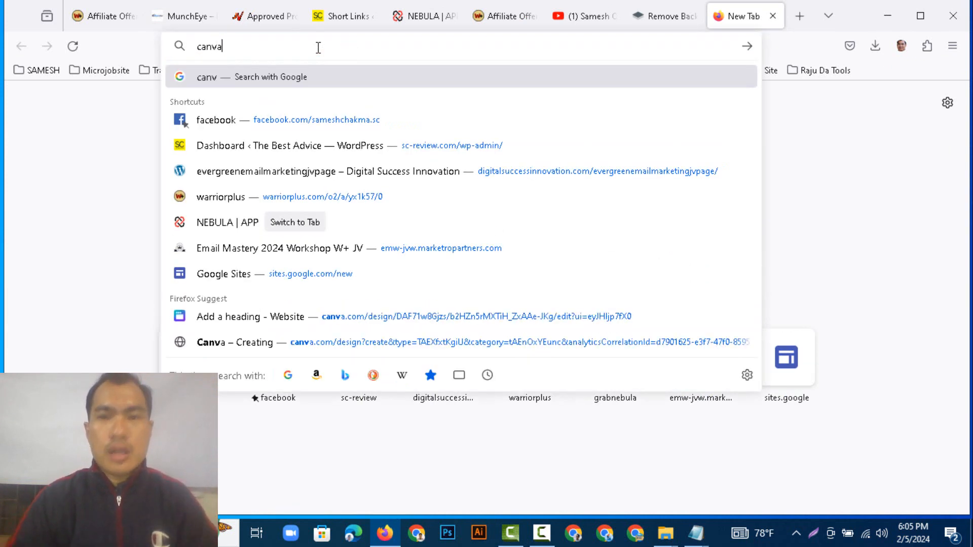
key("Return")
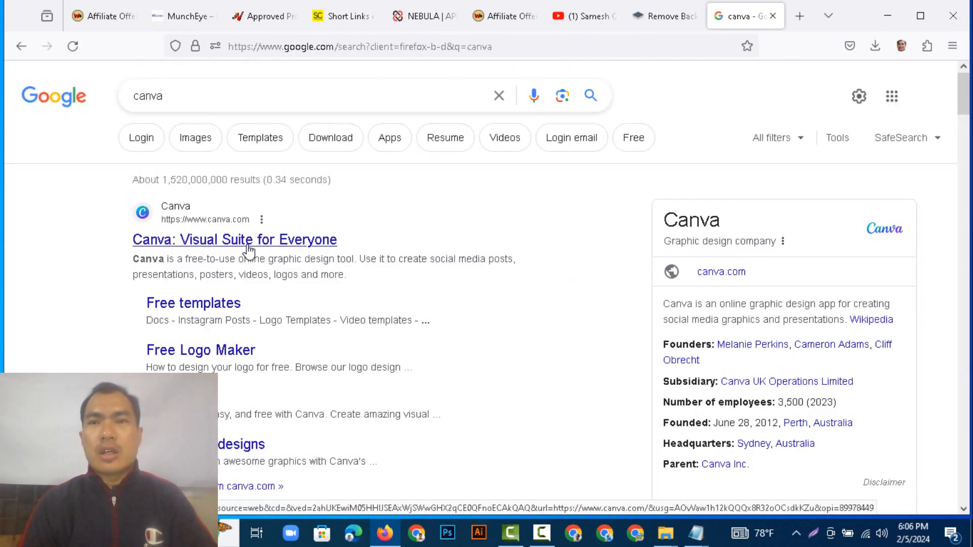
left_click(248, 251)
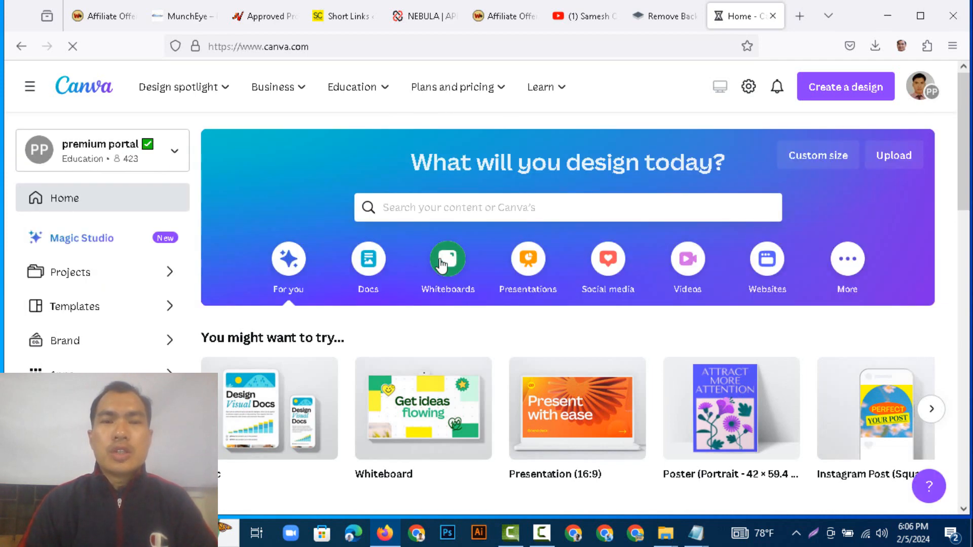
Open the 1280 x 720 px recent design "Earn Over $430+ Per Click!" for editing
scroll(441, 263, "down", 2)
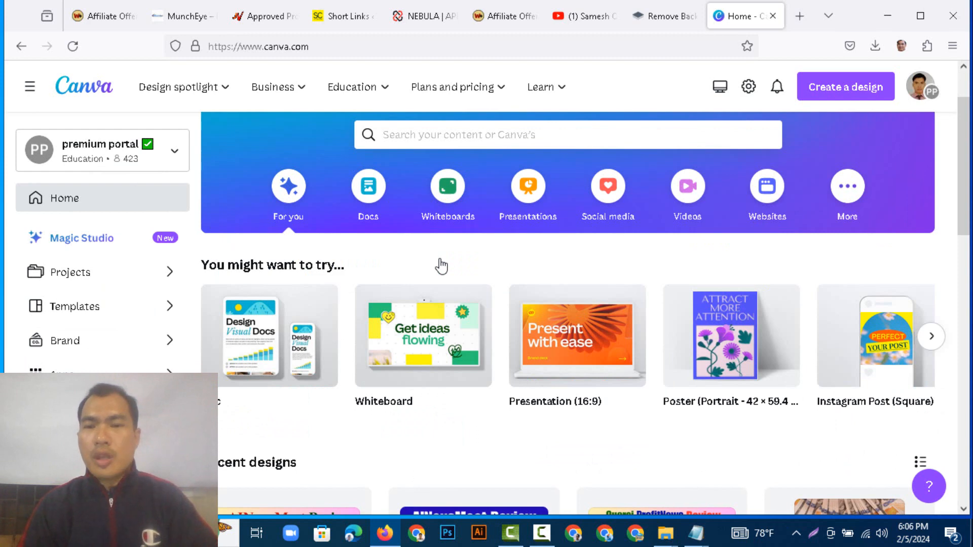
scroll(440, 265, "down", 4)
scroll(441, 261, "down", 4)
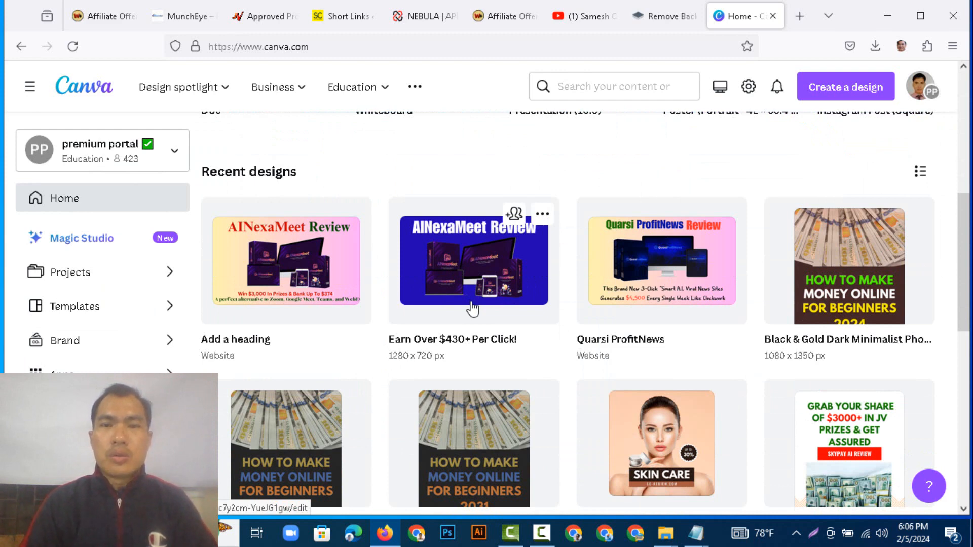
left_click(445, 282)
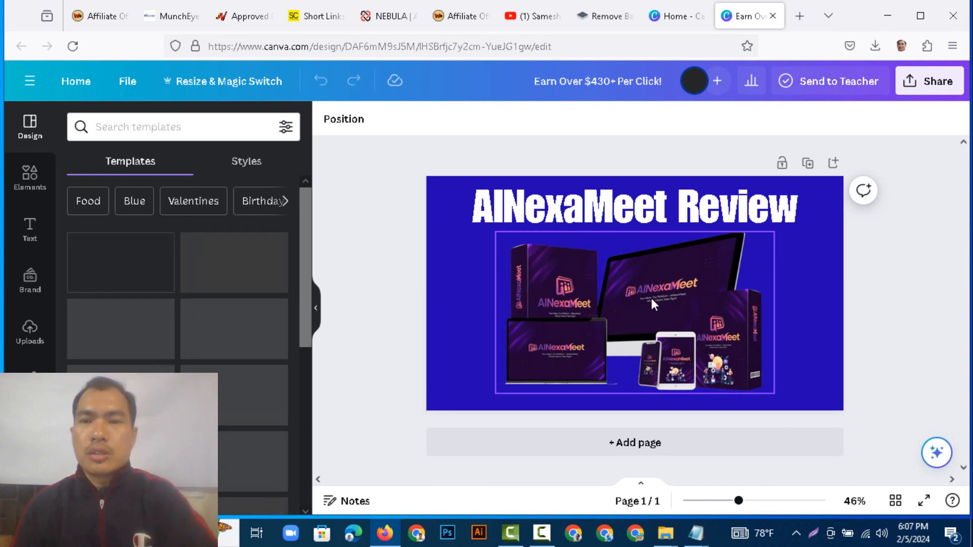
Delete the AINexaMeet product mockup image from the design, keeping the title and blue background
left_click(649, 299)
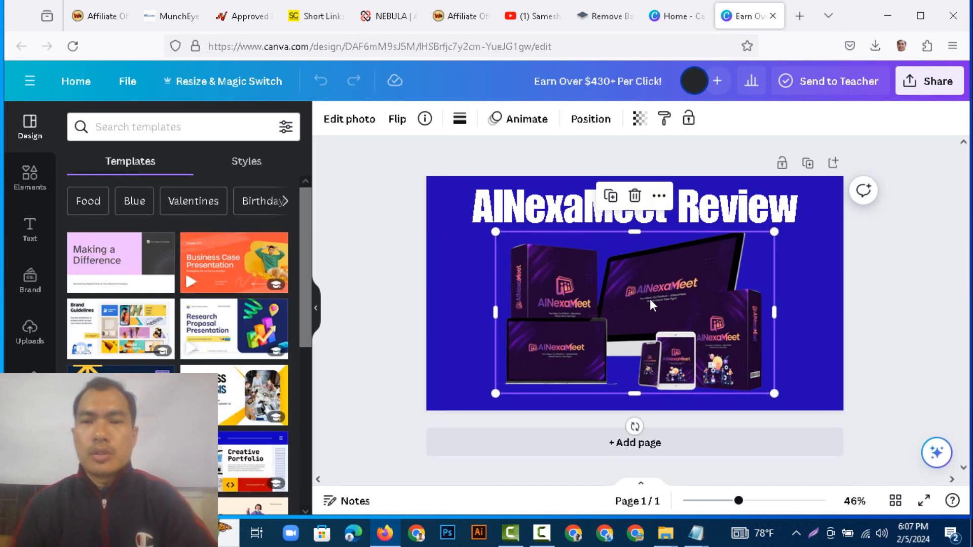
key("Delete")
key("Delete")
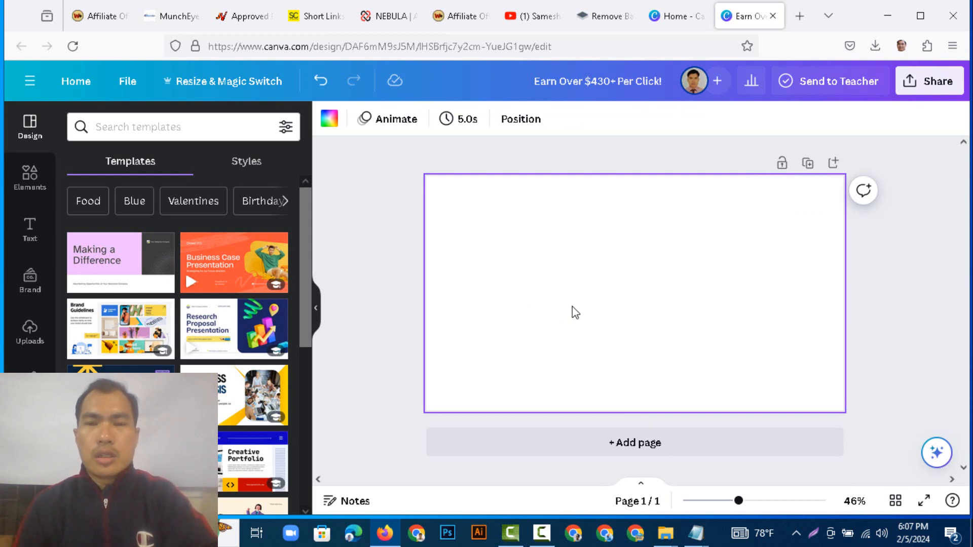
key("ctrl+z")
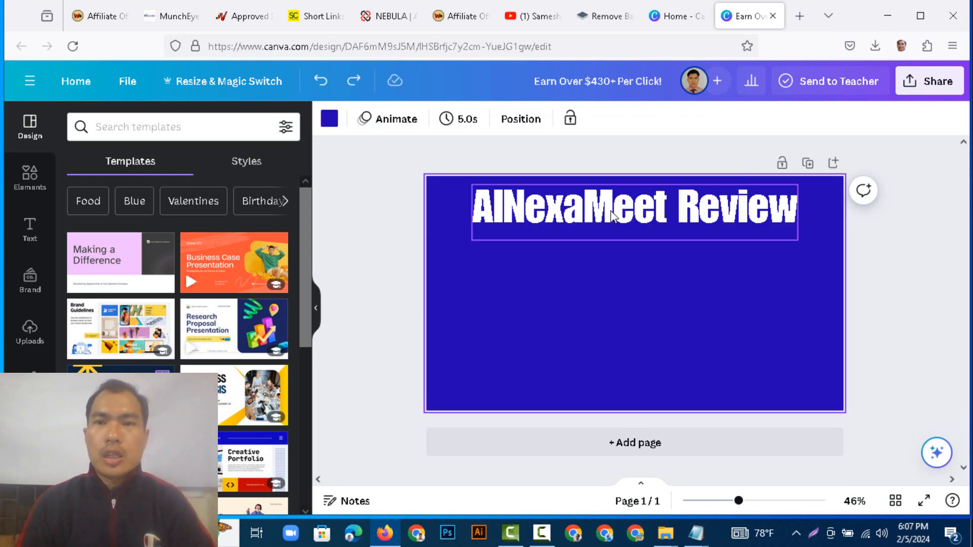
Replace "AINexaMeet" in the title with "Nebula" so that it reads "Nebula Review"
left_click(659, 213)
left_click(669, 219)
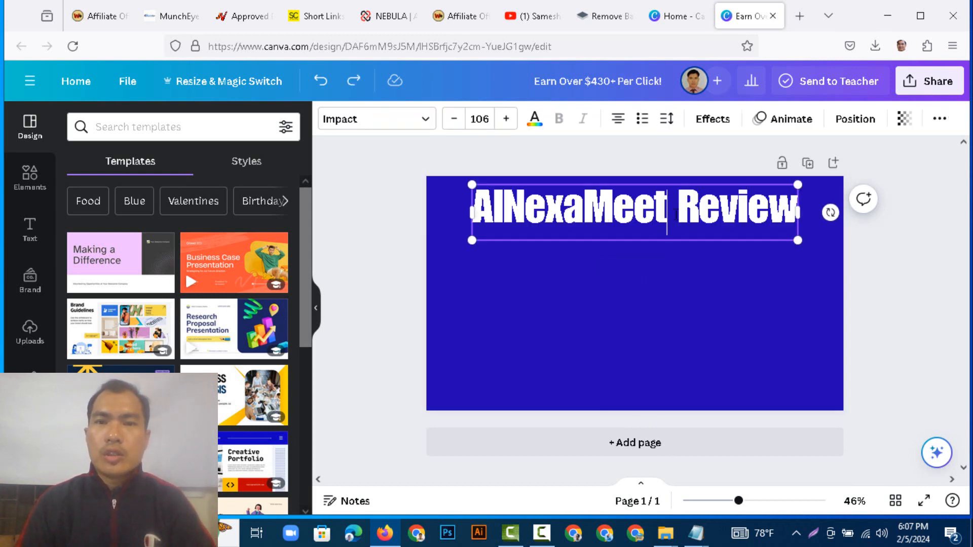
left_click_drag(668, 213, 472, 207)
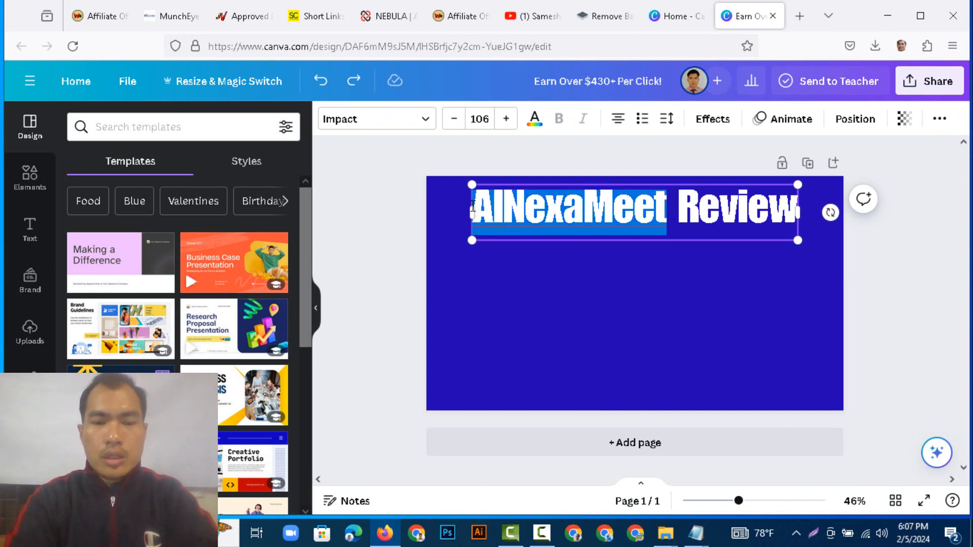
type("Ne")
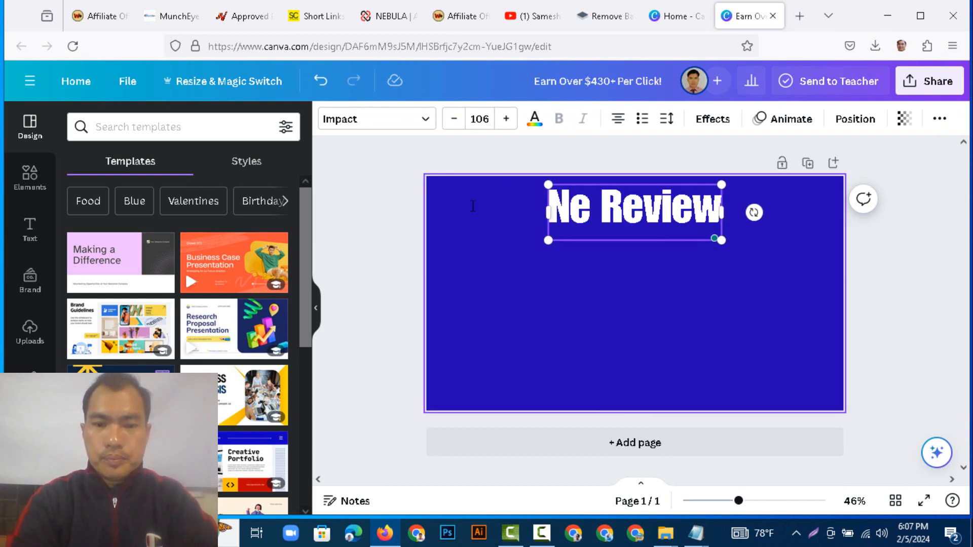
type("bula")
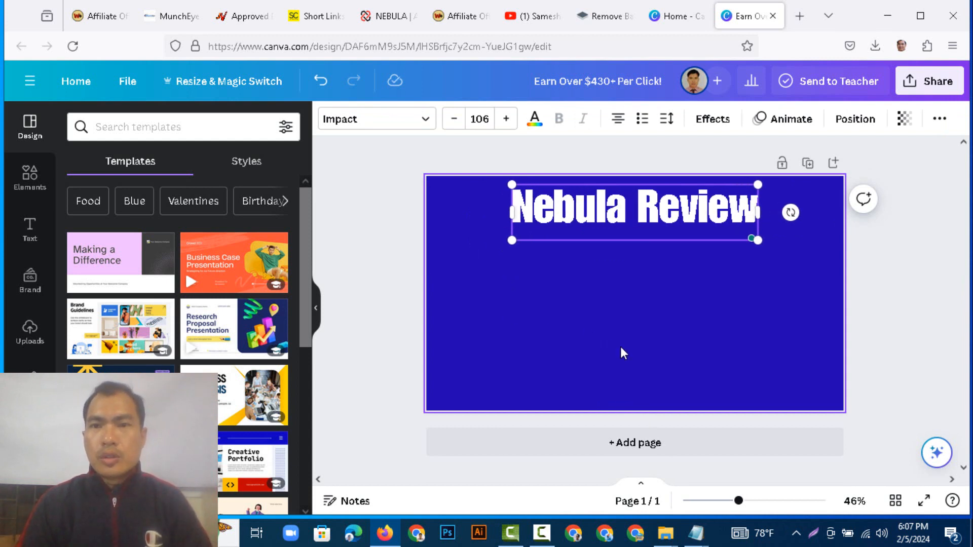
left_click(653, 285)
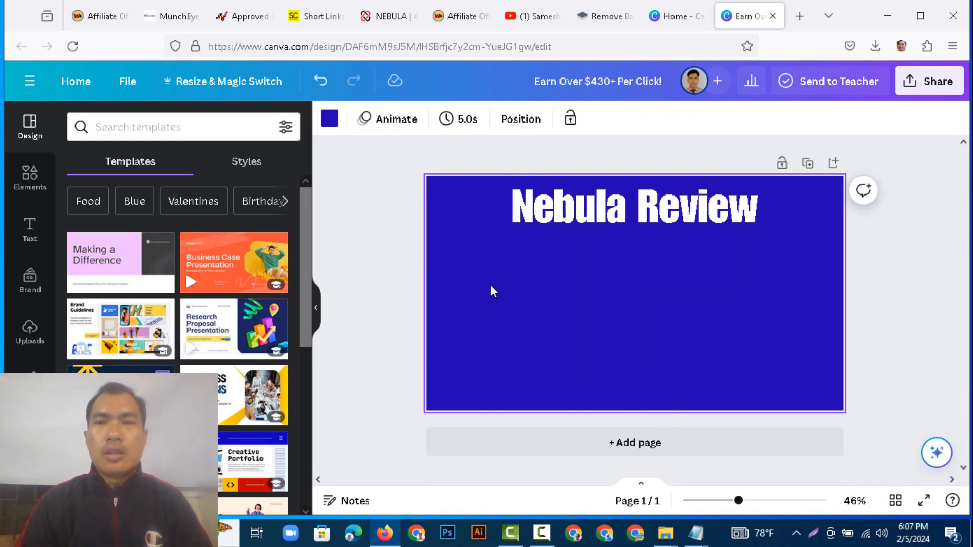
Change the page background to a custom, fully saturated bright red
left_click(330, 120)
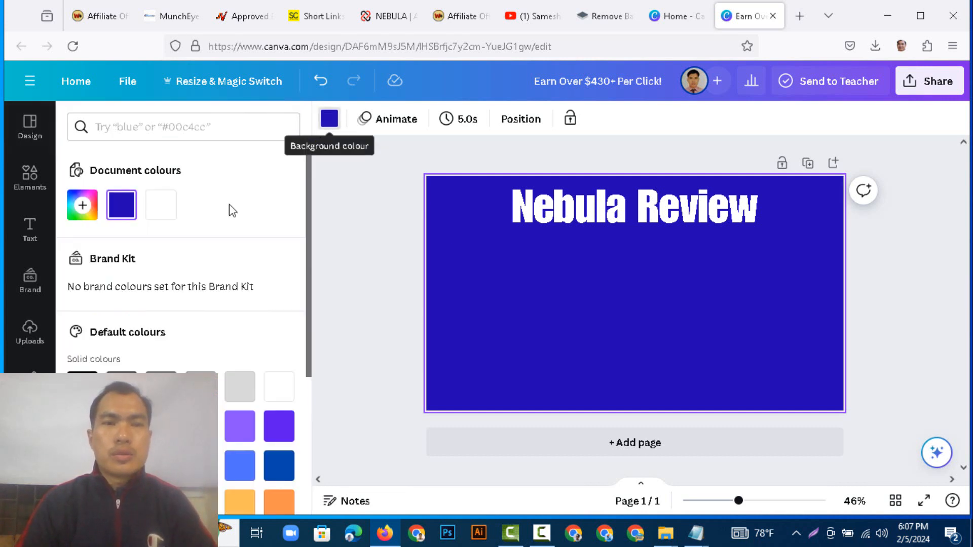
scroll(152, 304, "down", 2)
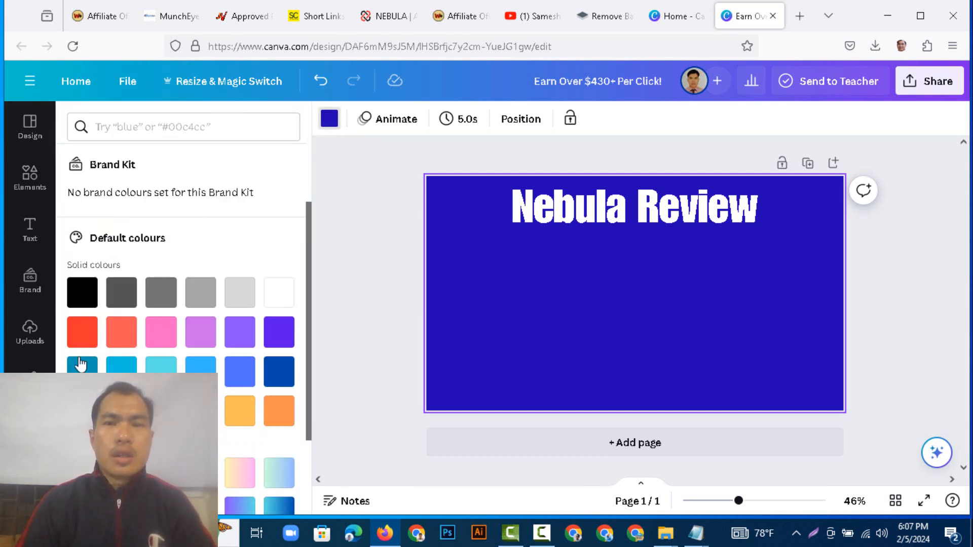
left_click(82, 331)
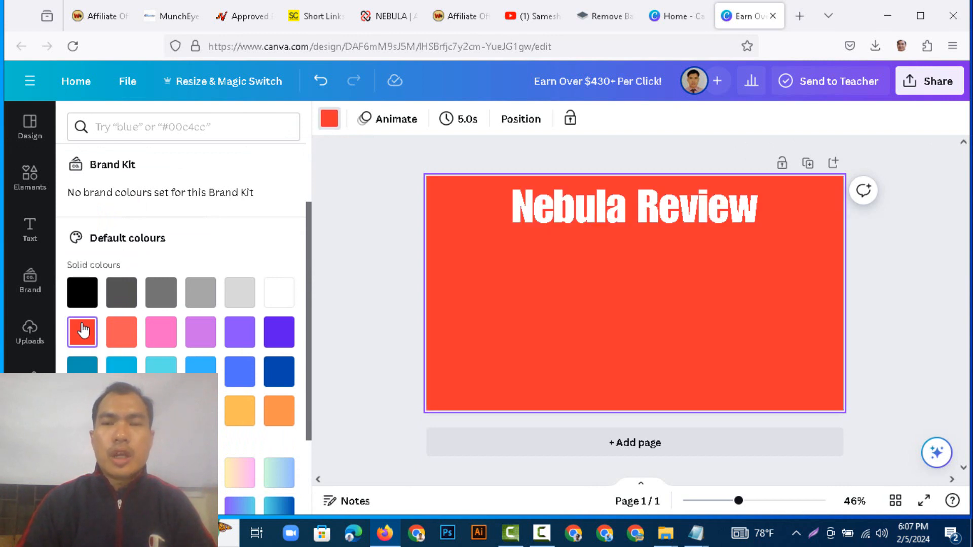
scroll(82, 304, "up", 2)
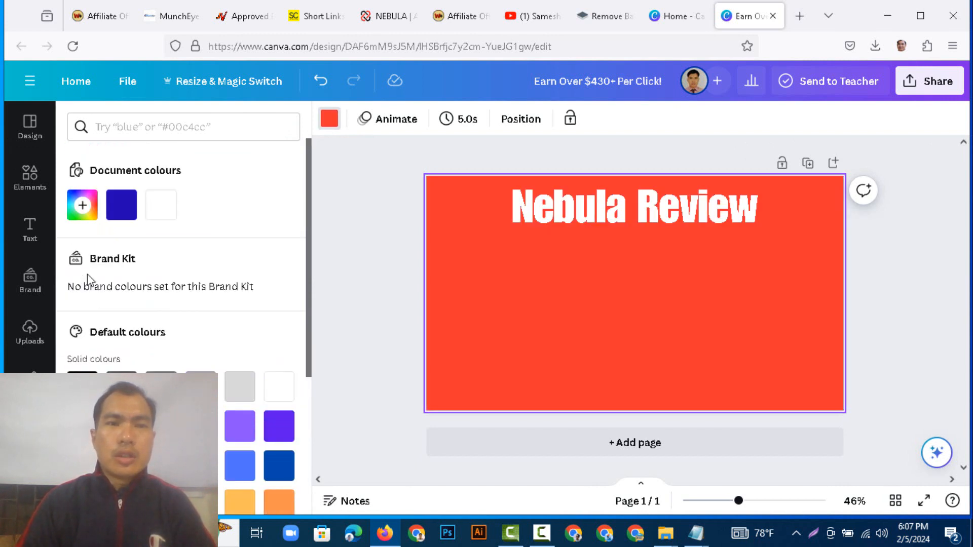
left_click(84, 205)
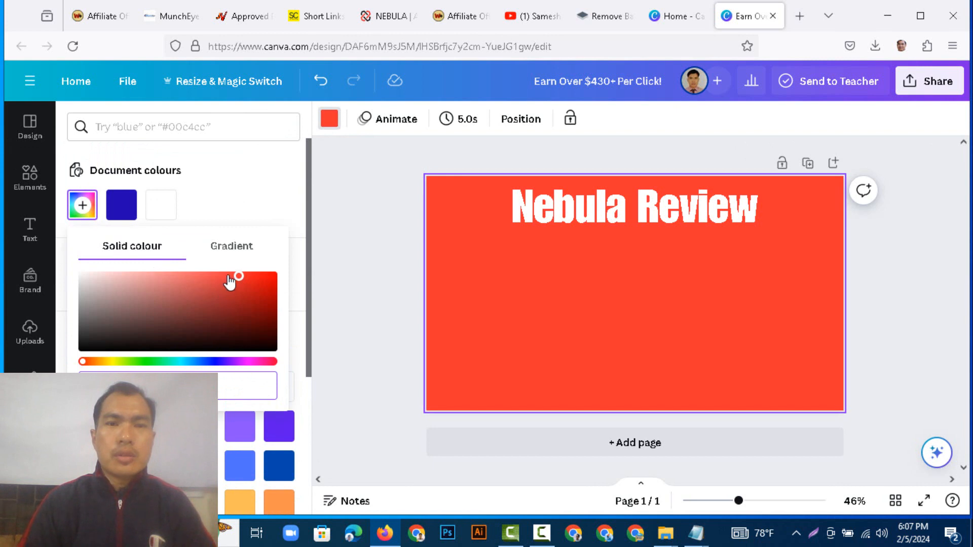
left_click(272, 278)
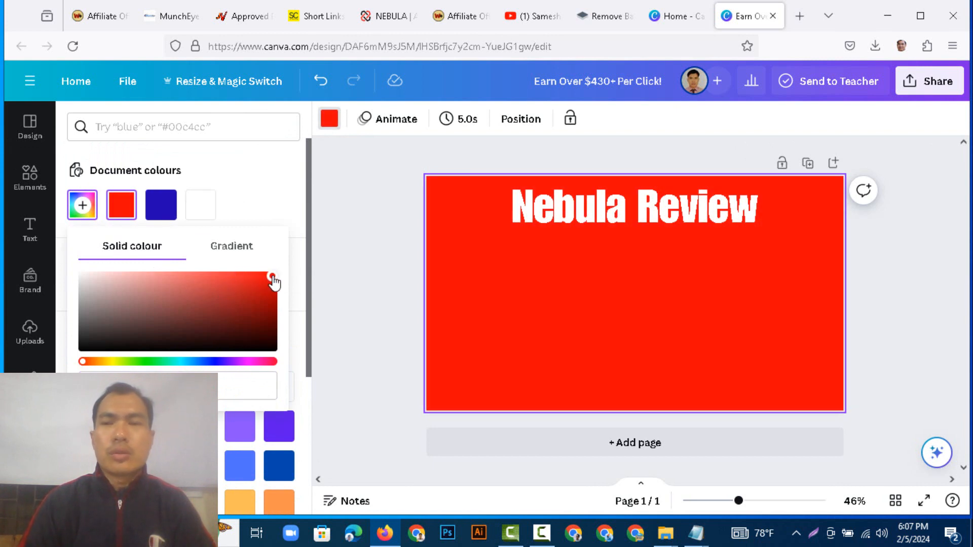
left_click(590, 277)
Recolour the whole "Nebula Review" title with the custom yellow #E1FD00
left_click(601, 223)
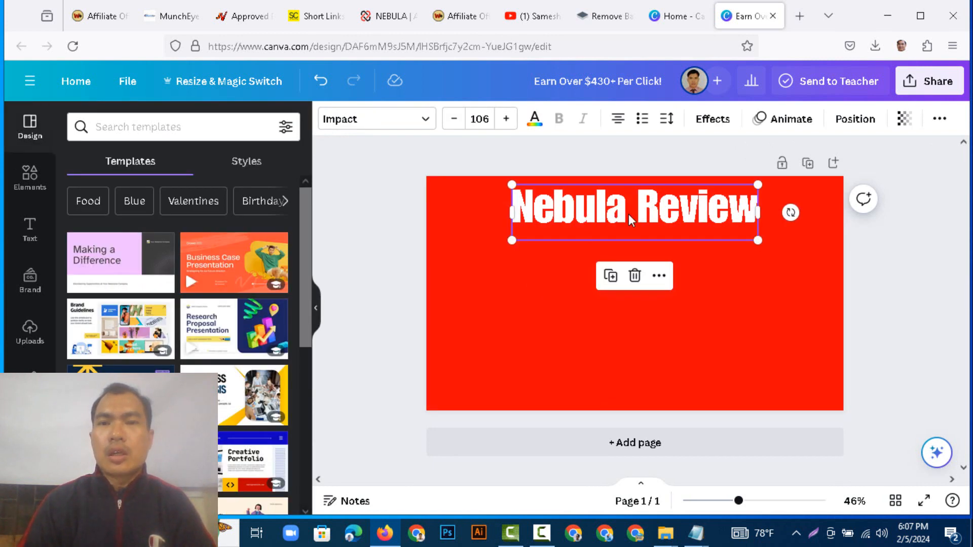
left_click_drag(521, 205, 755, 205)
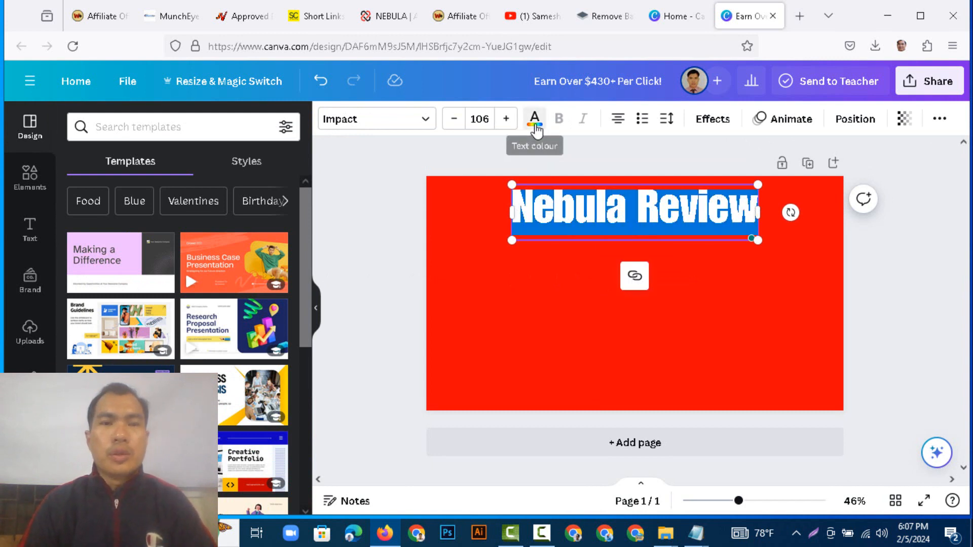
left_click(534, 120)
scroll(129, 259, "down", 2)
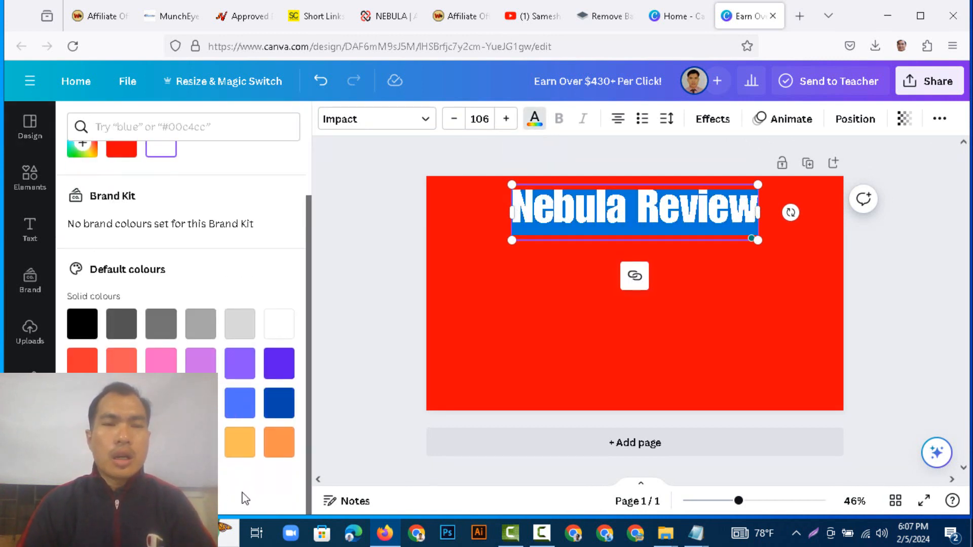
scroll(100, 287, "up", 2)
left_click(86, 213)
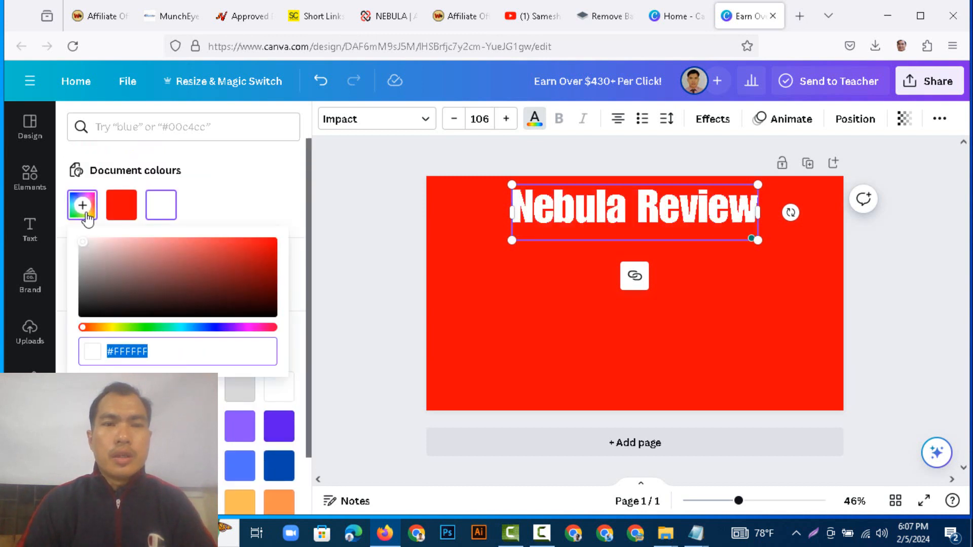
left_click_drag(129, 327, 167, 329)
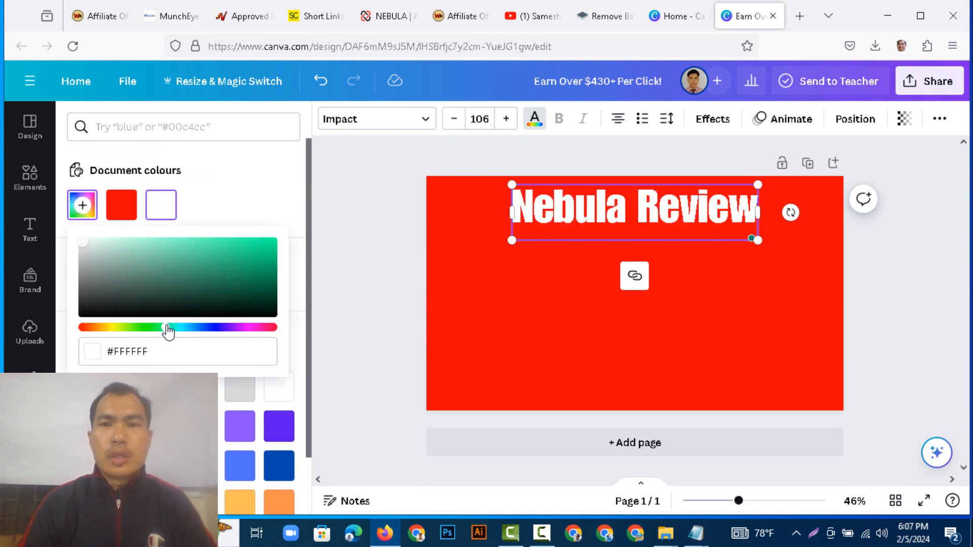
left_click(273, 242)
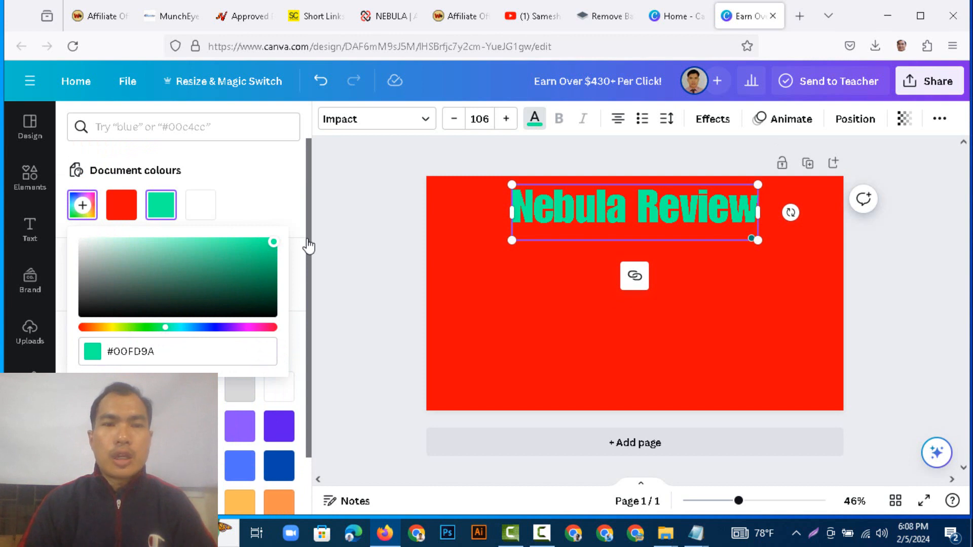
left_click_drag(167, 329, 121, 333)
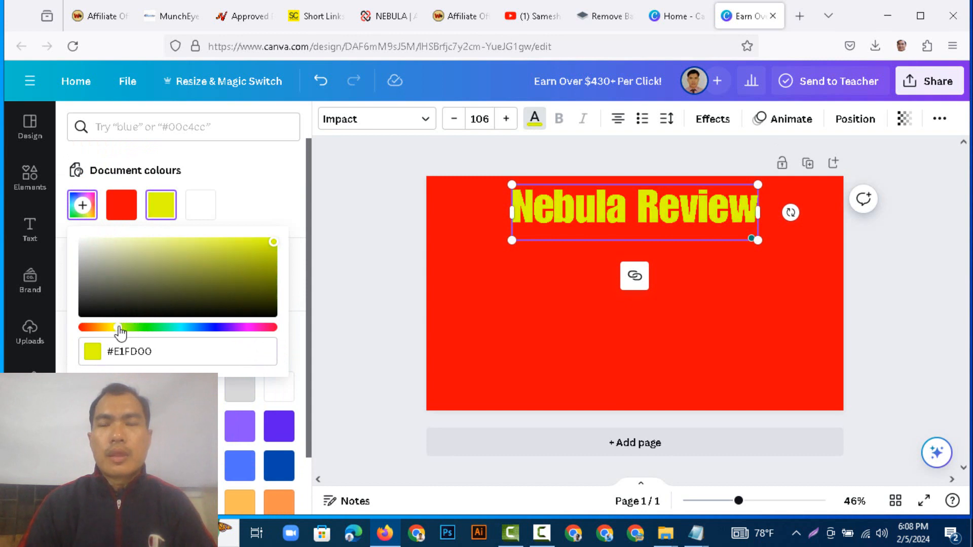
left_click(531, 328)
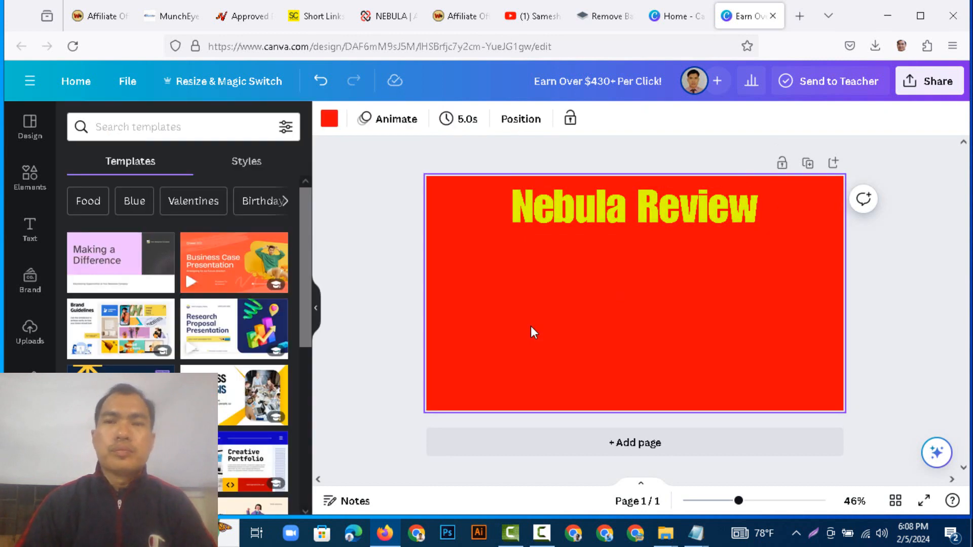
Upload the image Screenshot_1-removebg-preview from the Downloads folder to the design's uploads
left_click(30, 332)
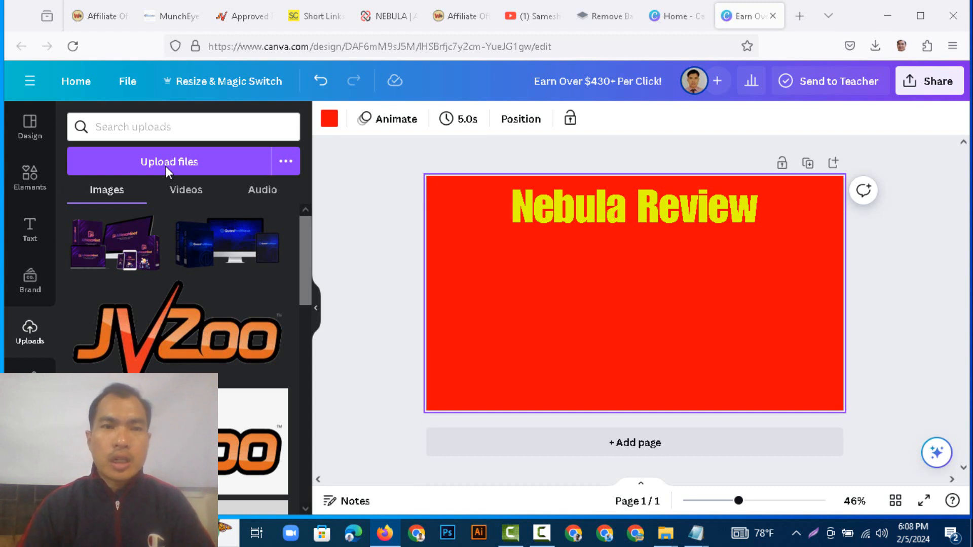
left_click(166, 168)
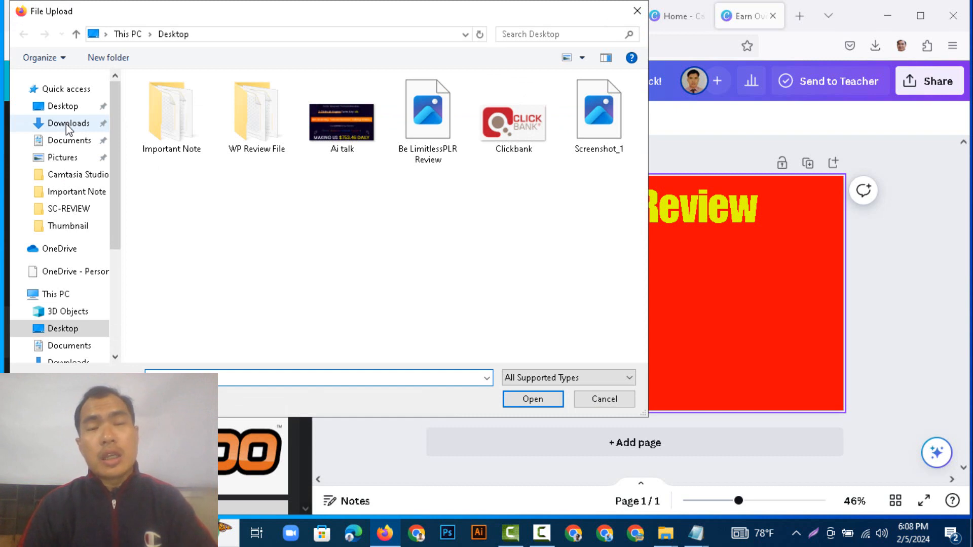
left_click(66, 124)
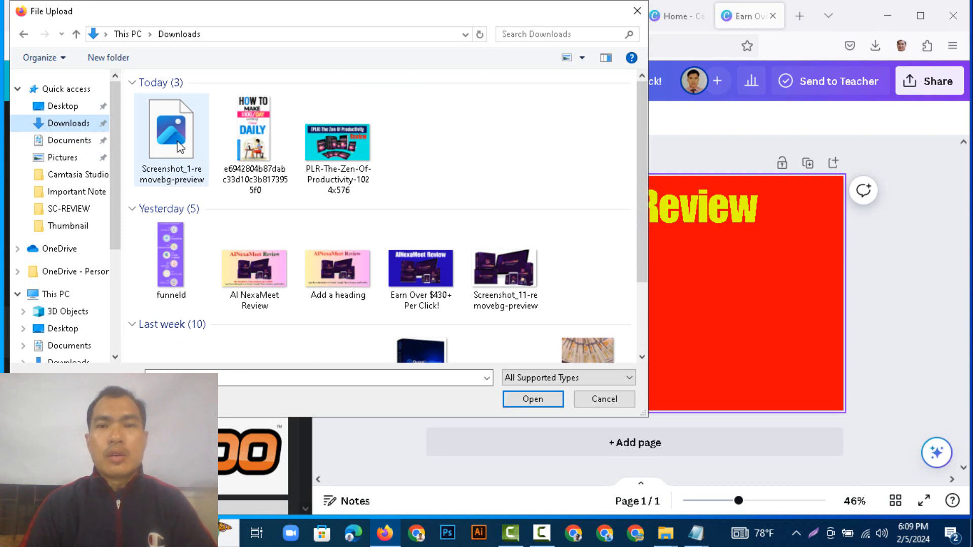
left_click(171, 134)
left_click(528, 400)
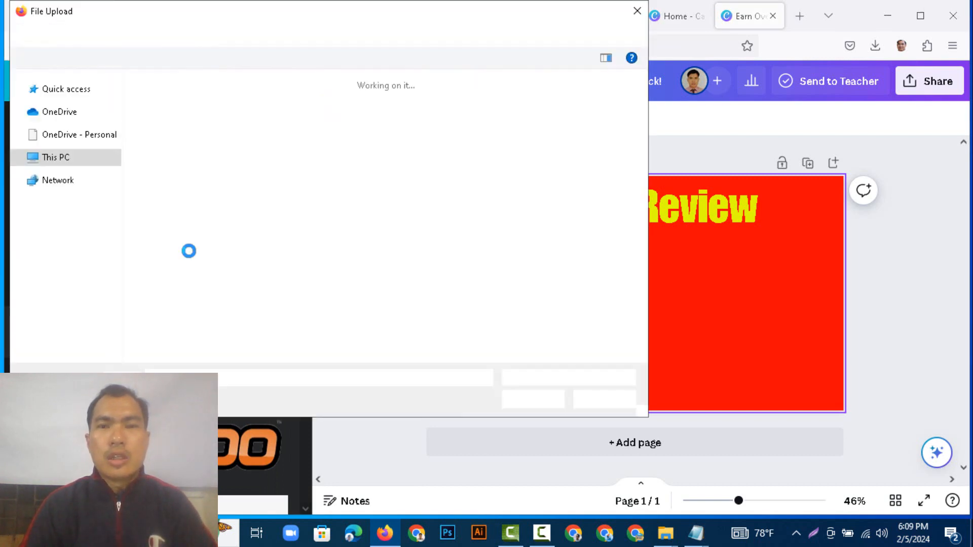
left_click(637, 13)
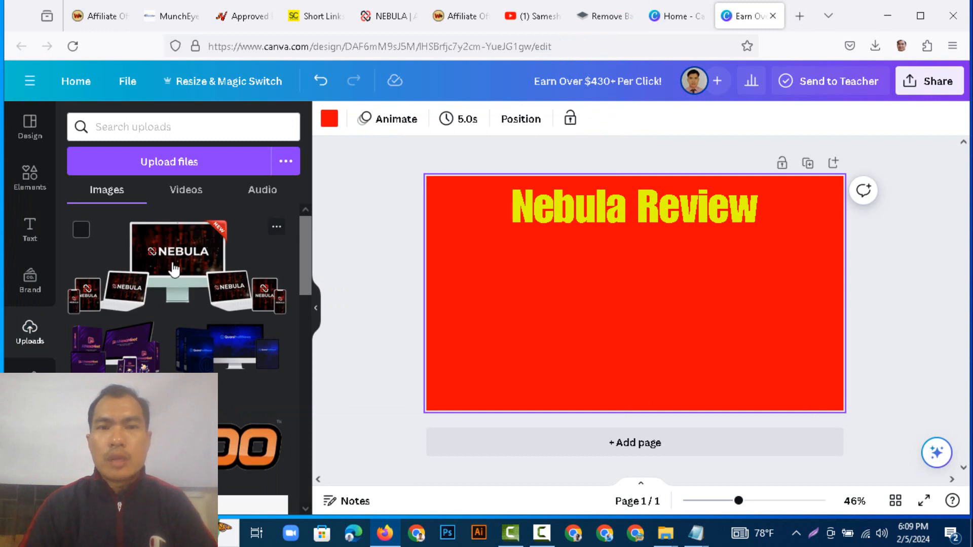
Add the uploaded Nebula mockup to the page and enlarge it below the title to nearly the full page width
left_click(173, 268)
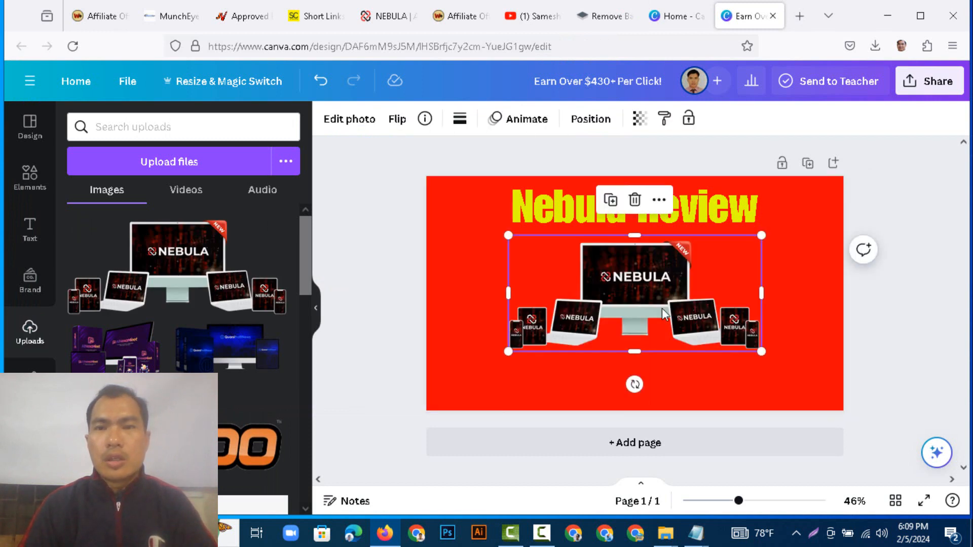
left_click_drag(663, 314, 628, 314)
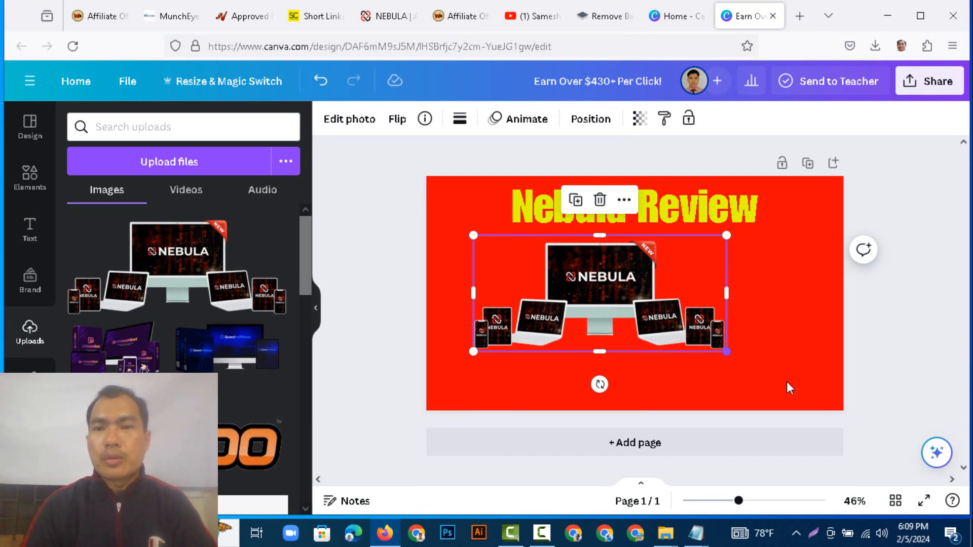
left_click_drag(727, 351, 797, 384)
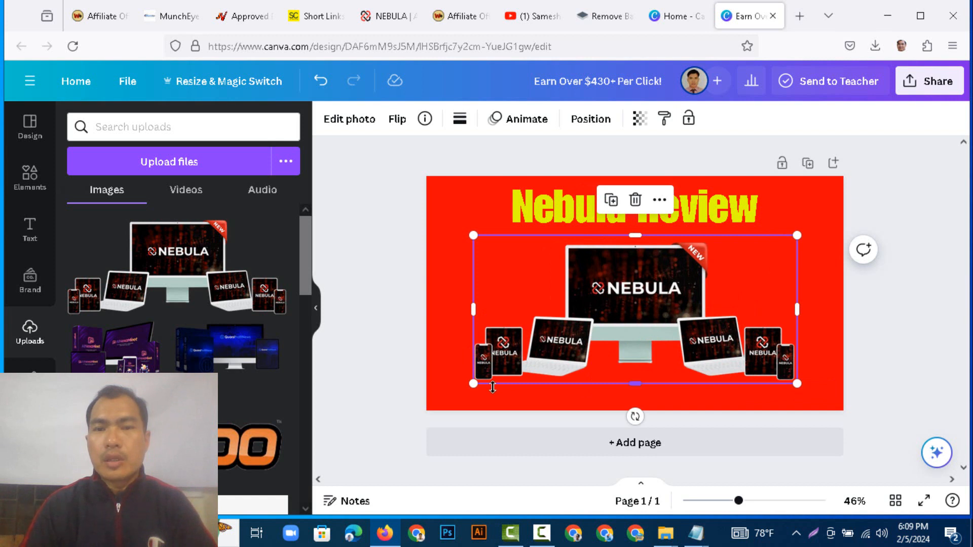
left_click_drag(471, 387, 466, 387)
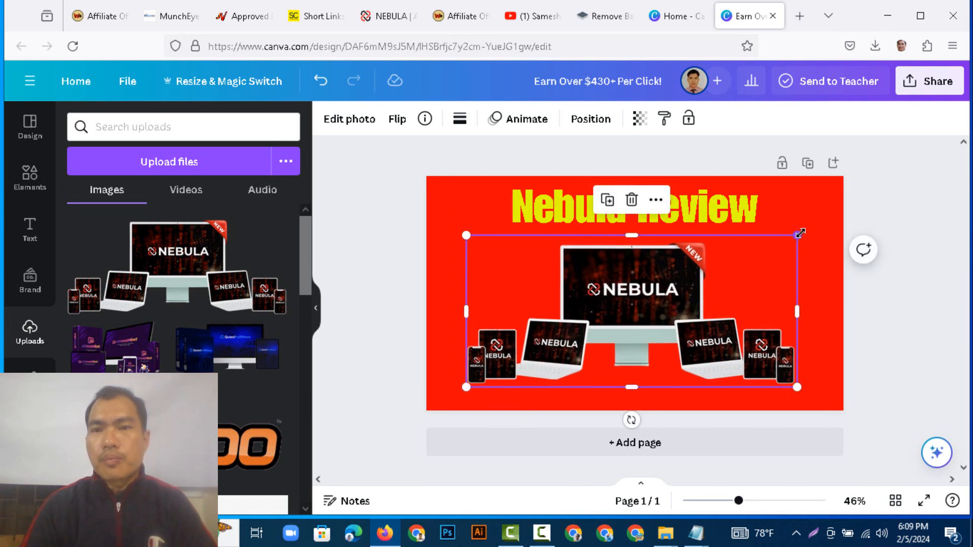
left_click_drag(797, 235, 815, 228)
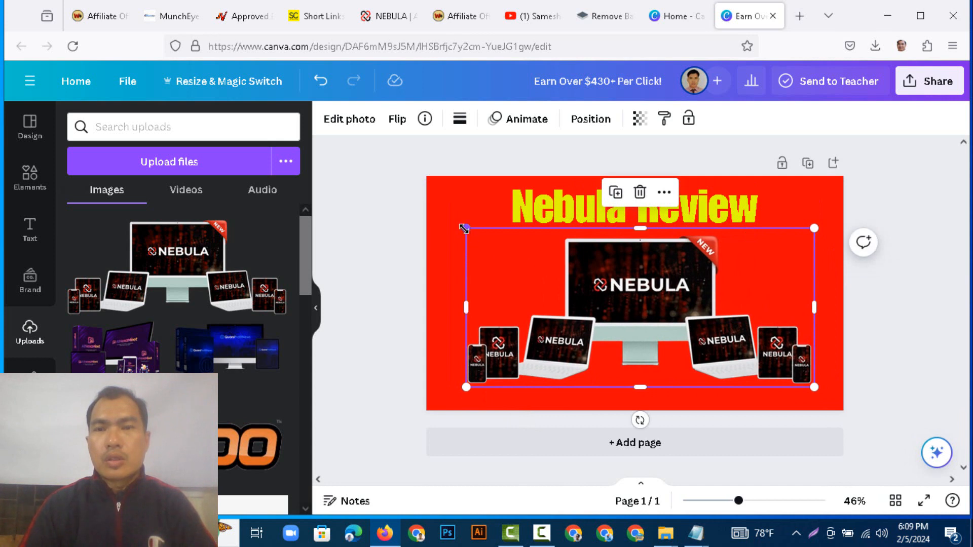
left_click_drag(466, 228, 449, 221)
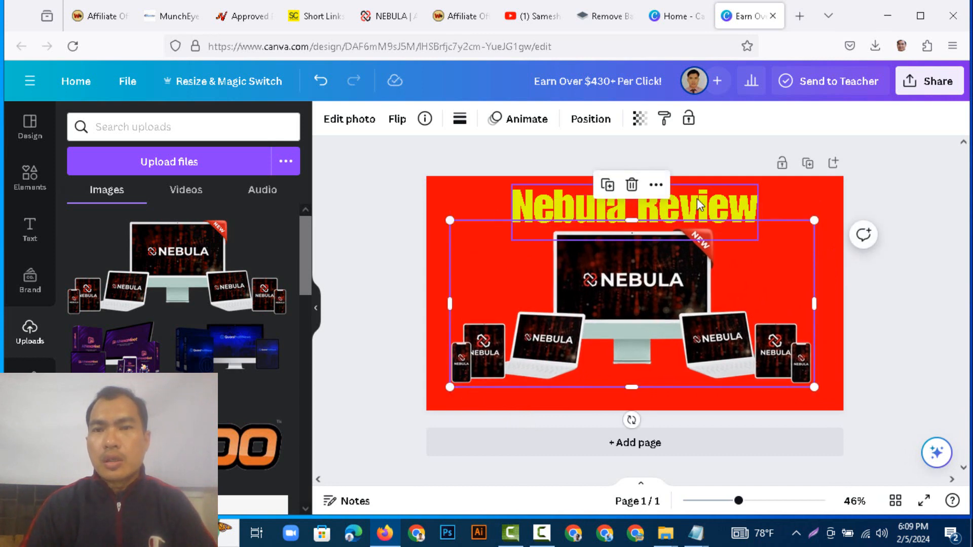
Nudge the title slightly up and to the right, and recolour the word "Review" with the light grey photo colour
left_click(711, 208)
left_click_drag(711, 208, 718, 204)
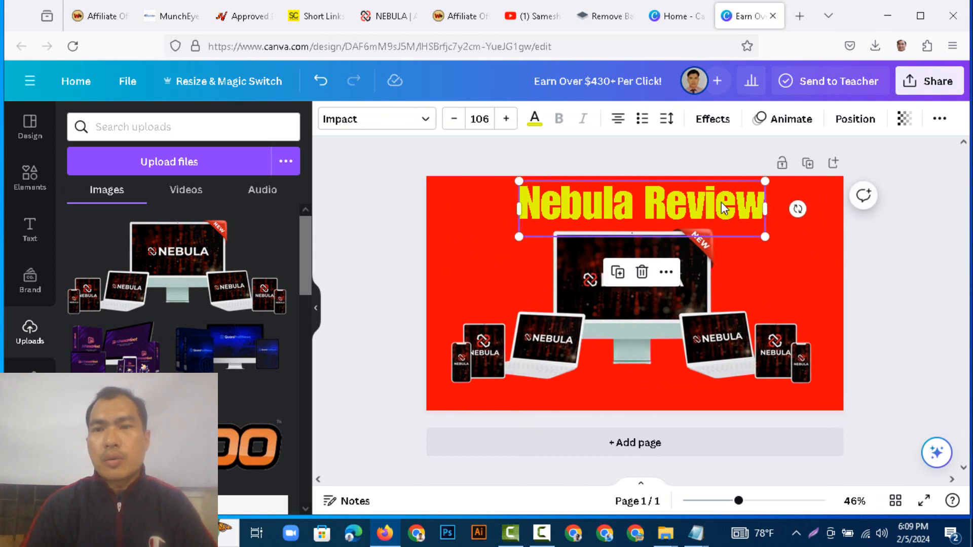
left_click(644, 204)
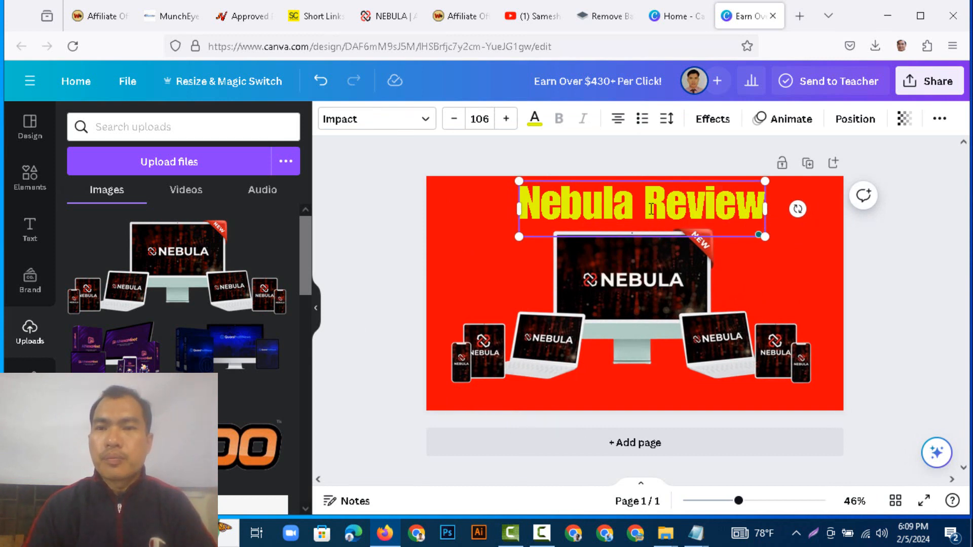
left_click_drag(648, 208, 768, 208)
left_click(534, 122)
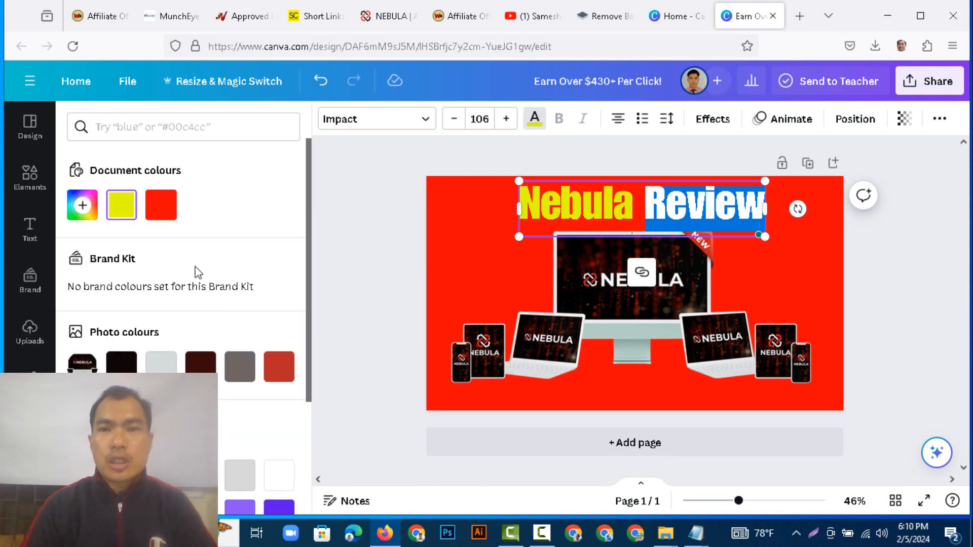
scroll(236, 344, "down", 2)
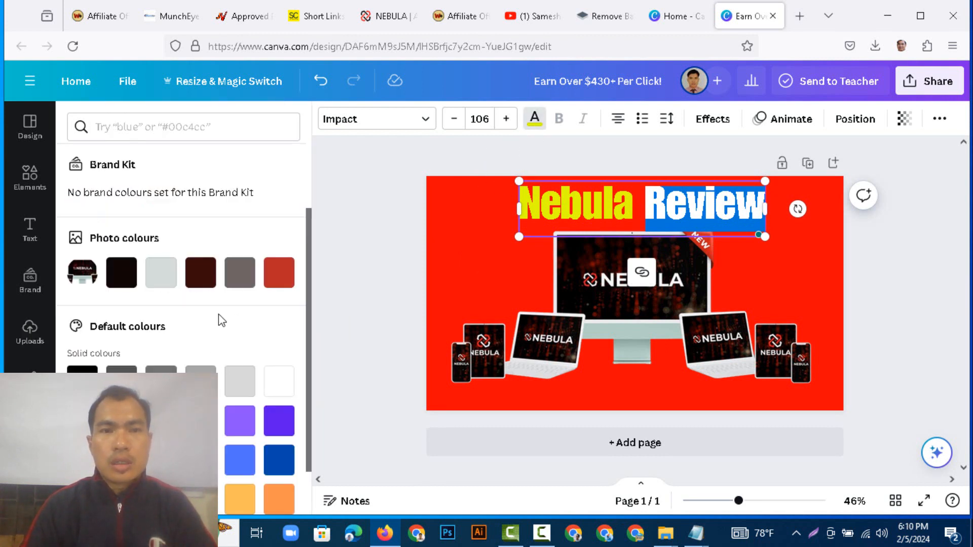
left_click(162, 277)
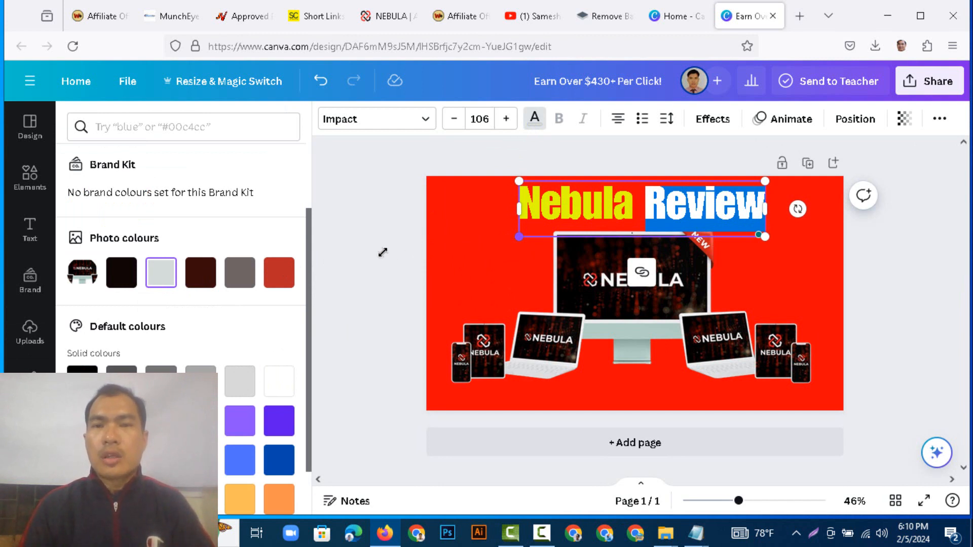
Enlarge the "Nebula Review" title to font size 115 and nudge it to centre it above the mockup
left_click_drag(481, 219, 423, 237)
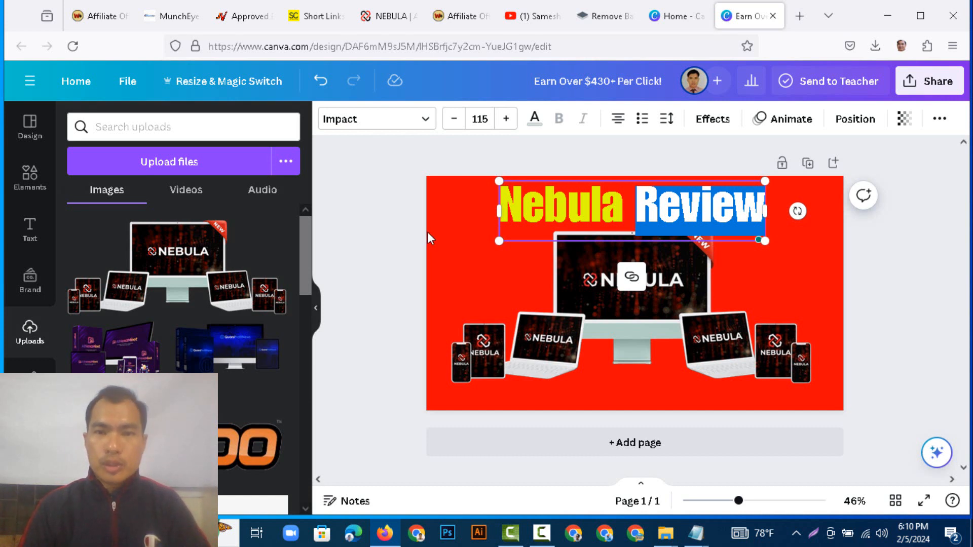
left_click(446, 233)
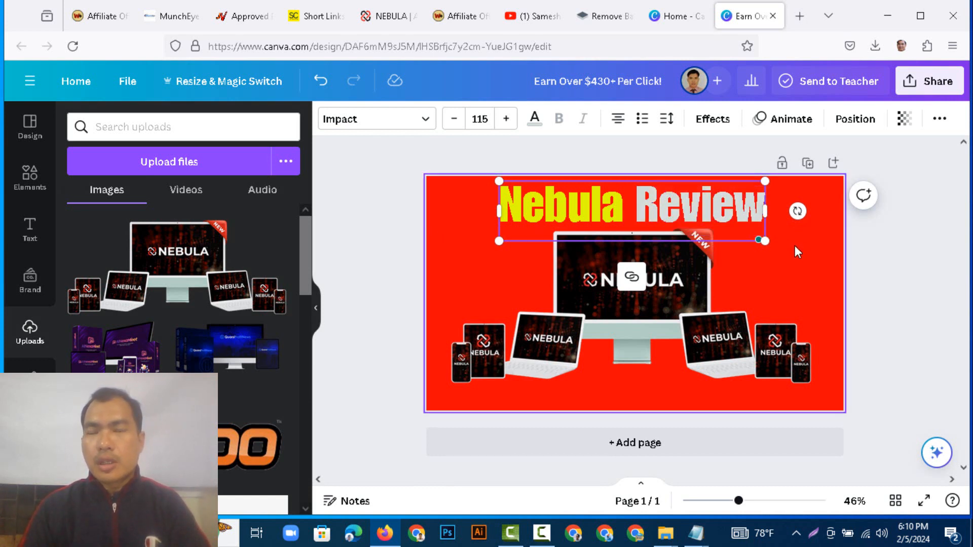
left_click(795, 245)
left_click(735, 210)
left_click_drag(735, 211, 742, 209)
left_click(438, 226)
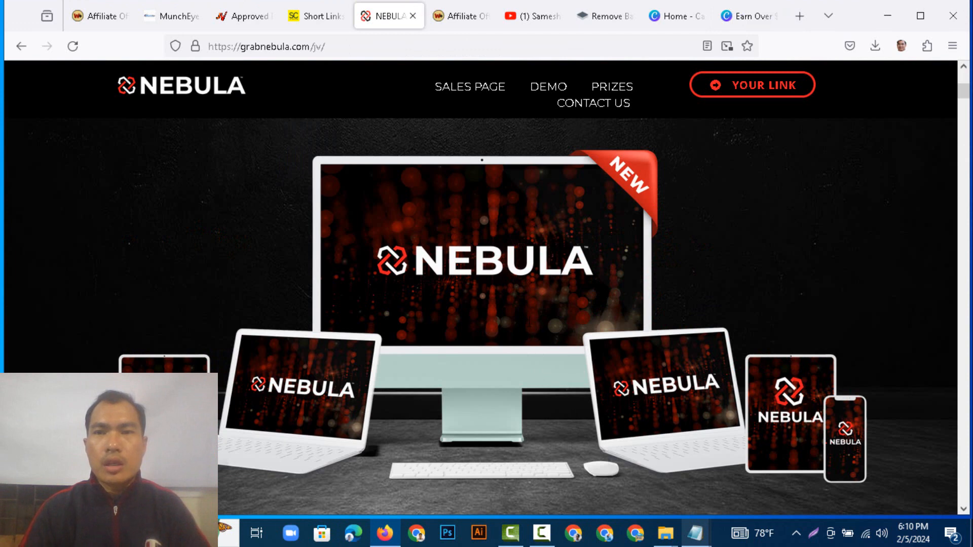
Switch to the grabnebula.com/jv page and copy the headline "Nebula To Earn $2 A Lead & Up to $500/Sale"
scroll(528, 322, "up", 4)
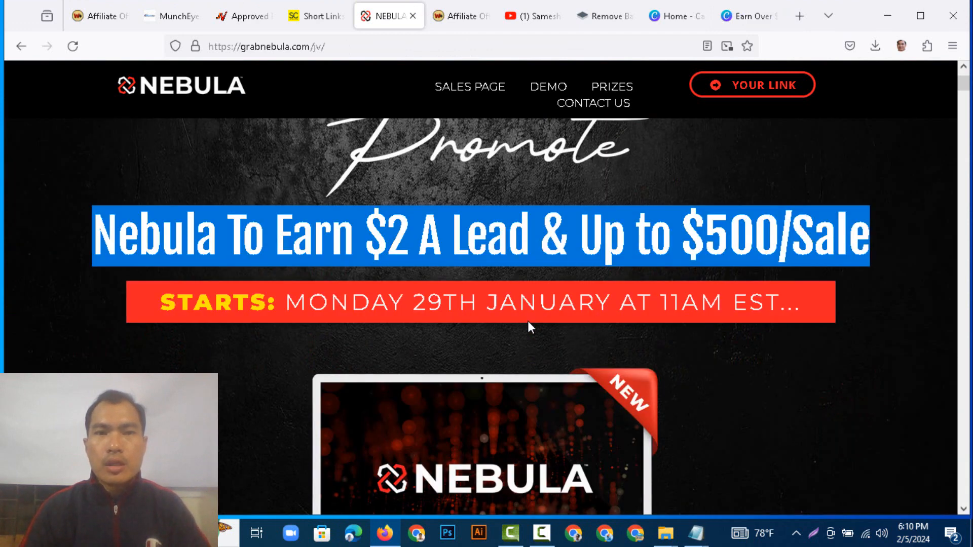
scroll(527, 320, "down", 1)
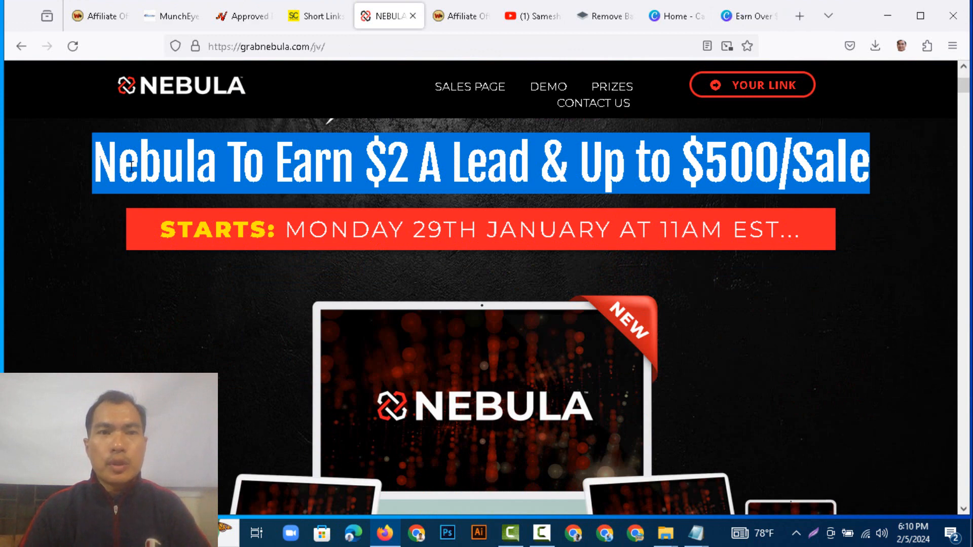
left_click_drag(90, 165, 269, 163)
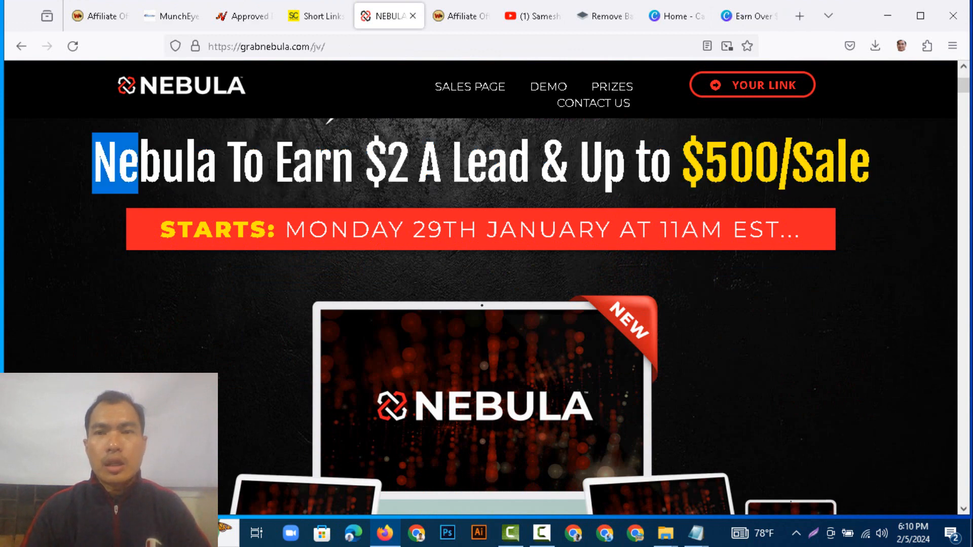
left_click_drag(138, 163, 869, 163)
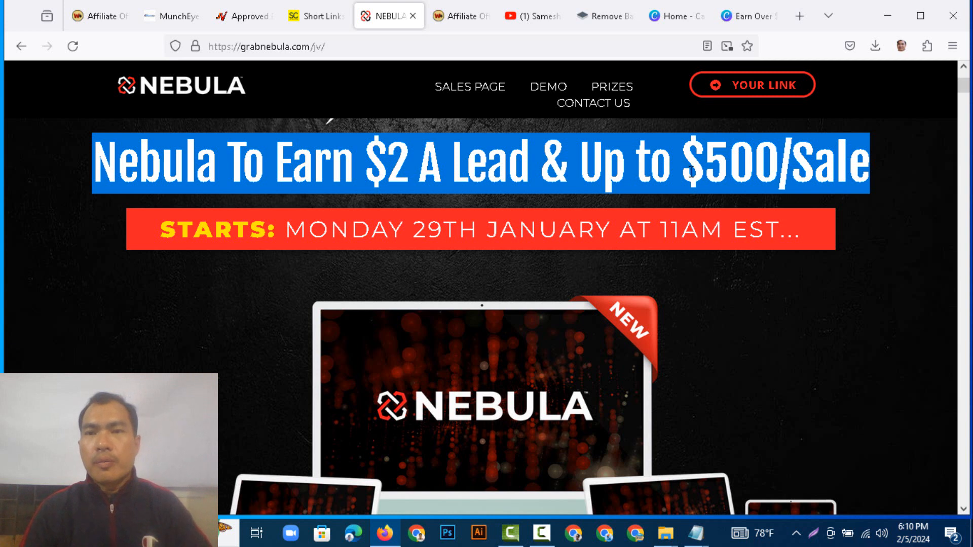
right_click(676, 170)
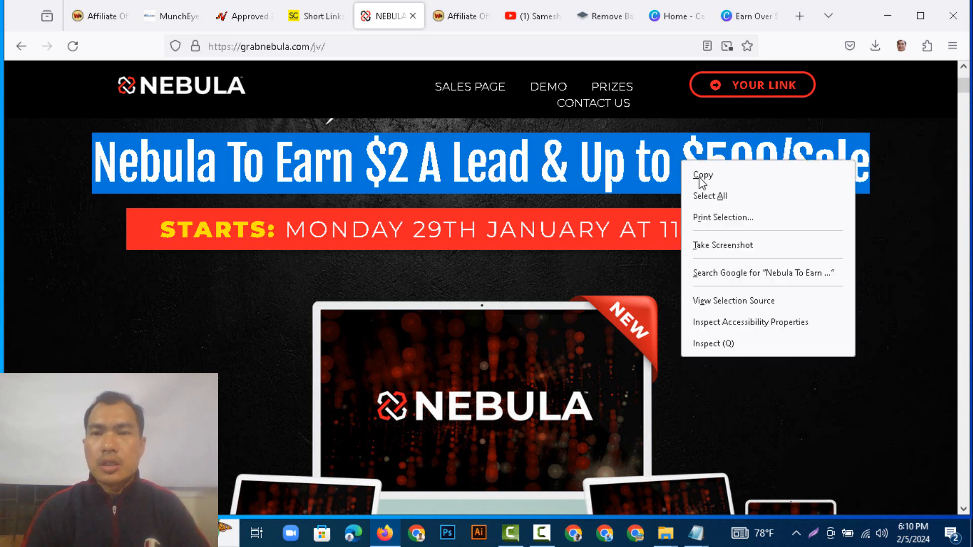
left_click(698, 176)
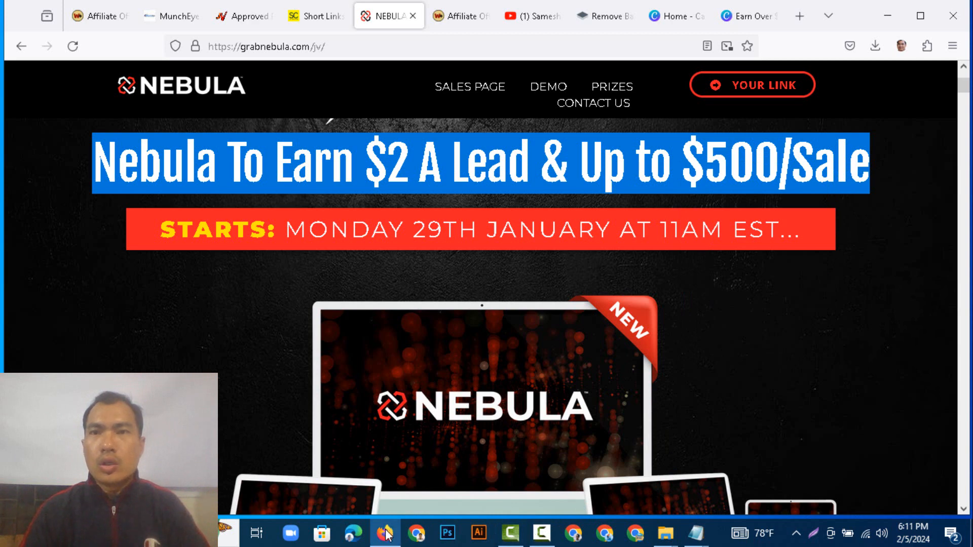
Back in the Canva design, add a subheading below the mockup and replace its placeholder with the copied headline
left_click(759, 15)
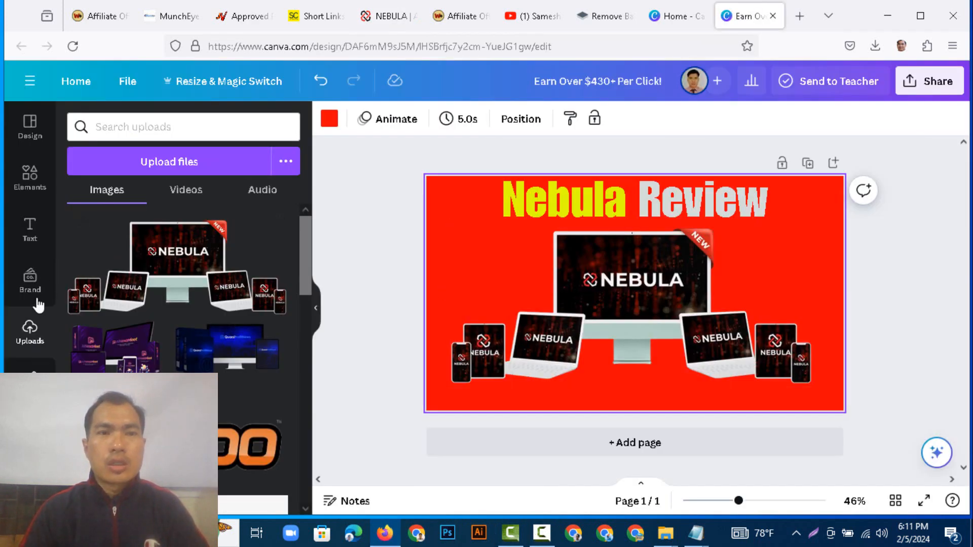
left_click(30, 232)
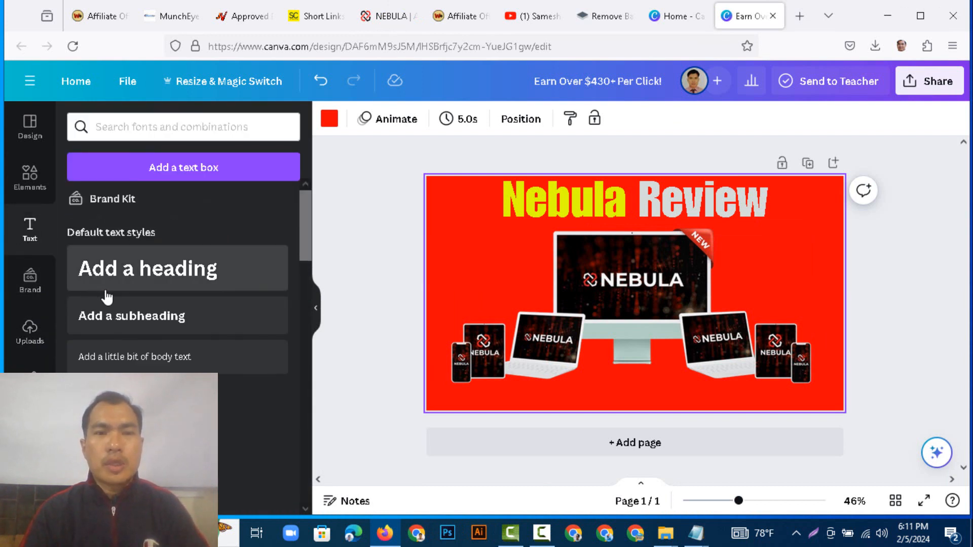
left_click(129, 320)
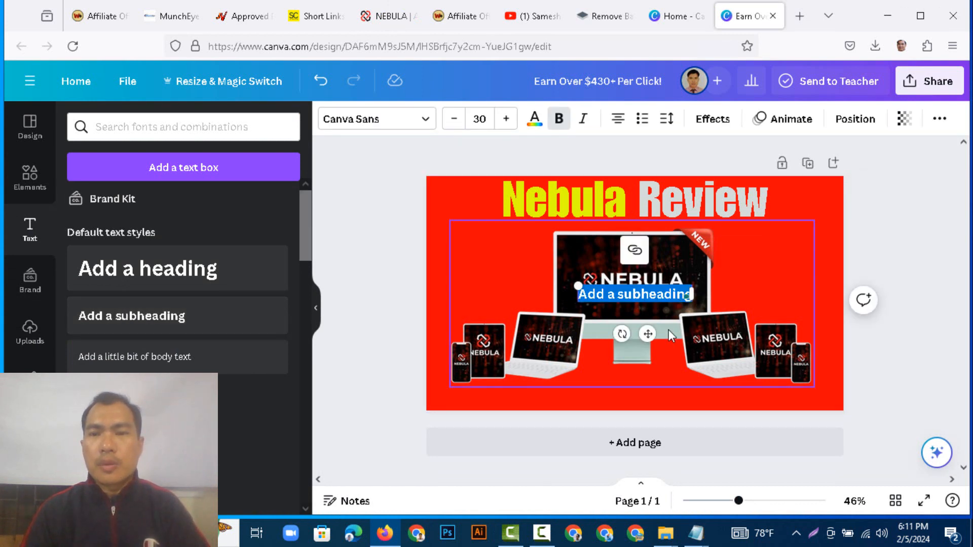
left_click_drag(649, 334, 645, 420)
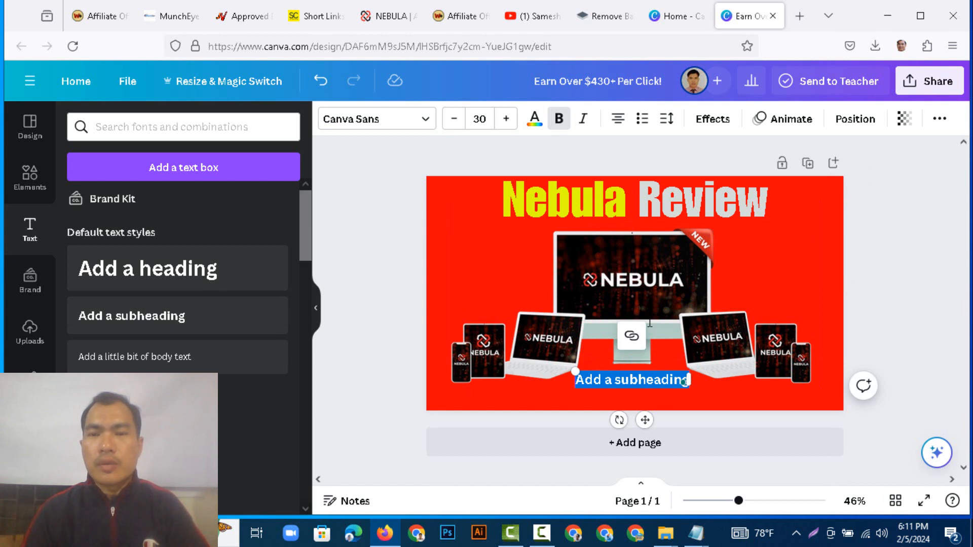
right_click(638, 383)
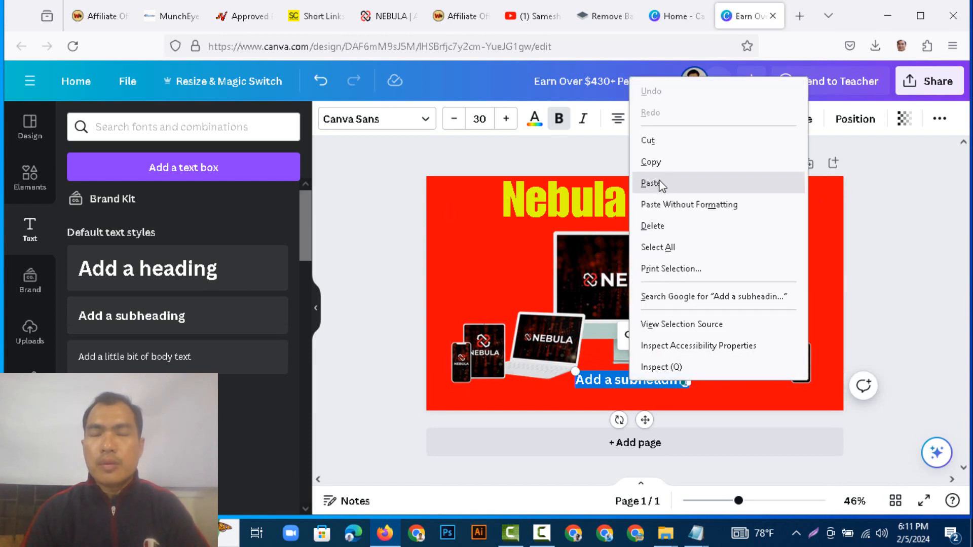
left_click(659, 183)
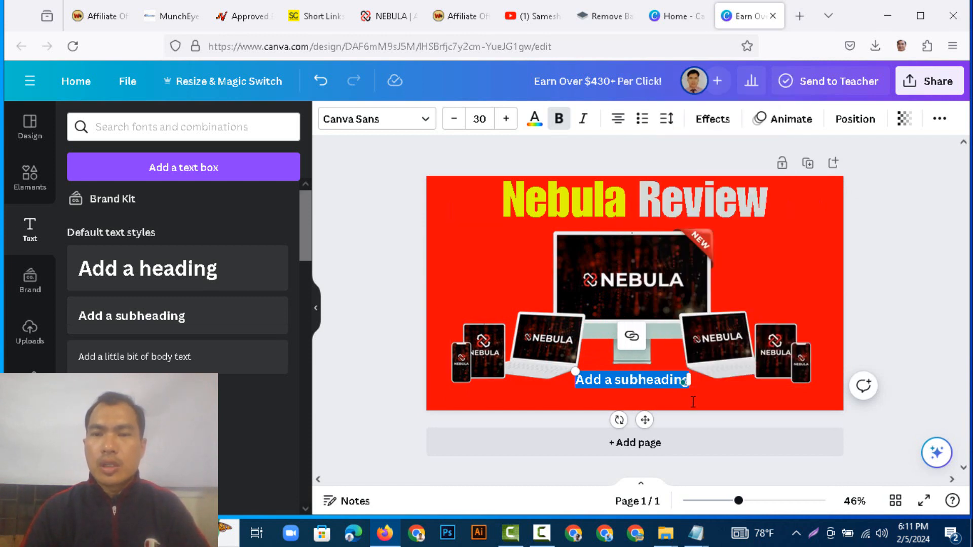
key("ctrl+v")
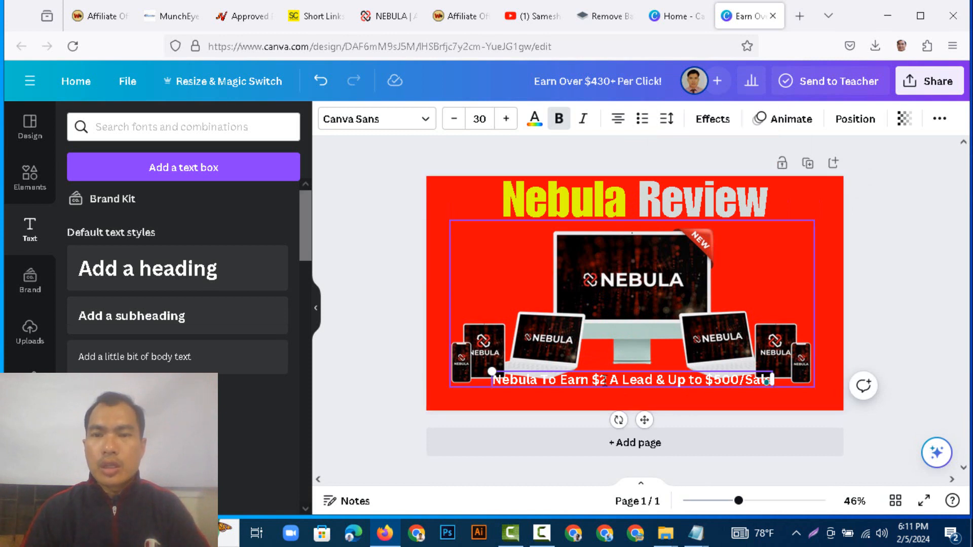
Enlarge the pasted tagline to font size 36 and centre it just below the mockup near the page's lower edge
left_click_drag(644, 419, 649, 434)
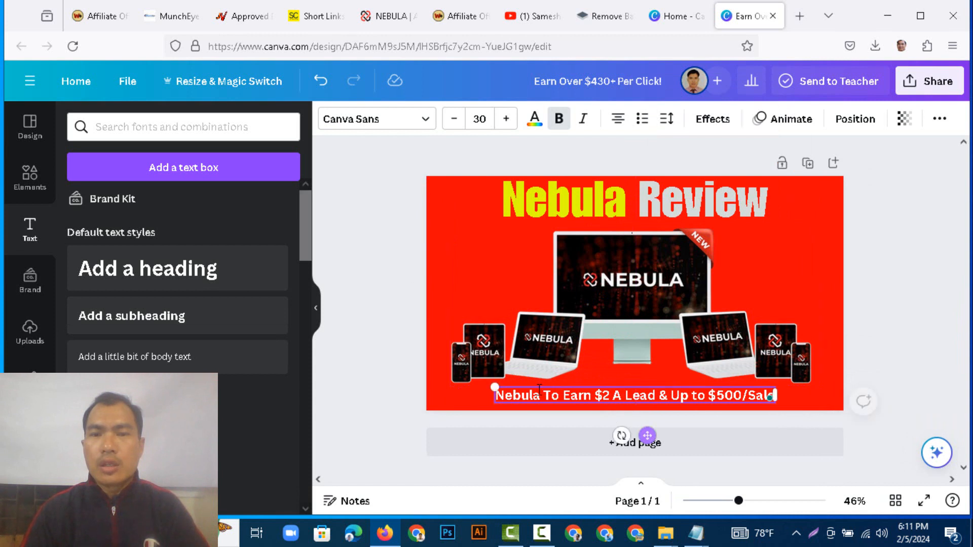
left_click_drag(475, 389, 419, 391)
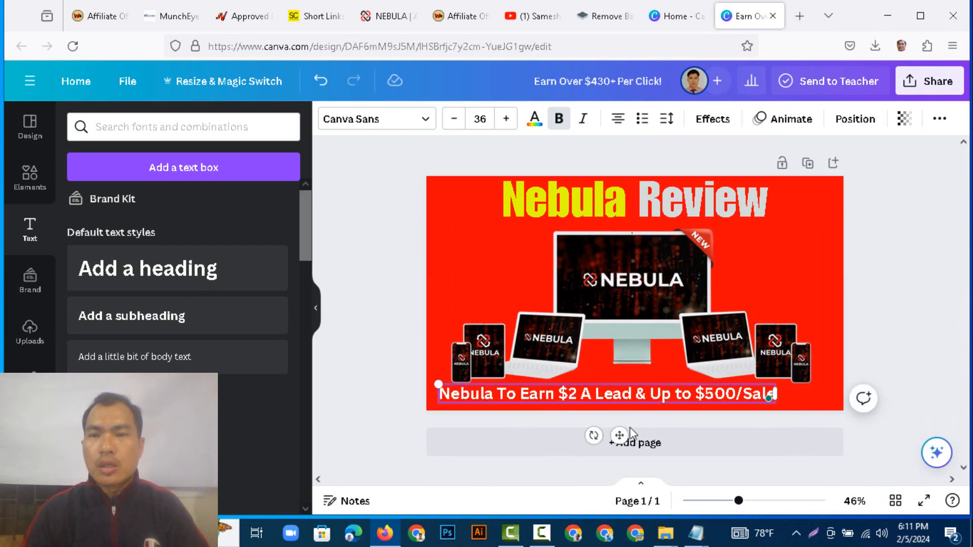
left_click(662, 427)
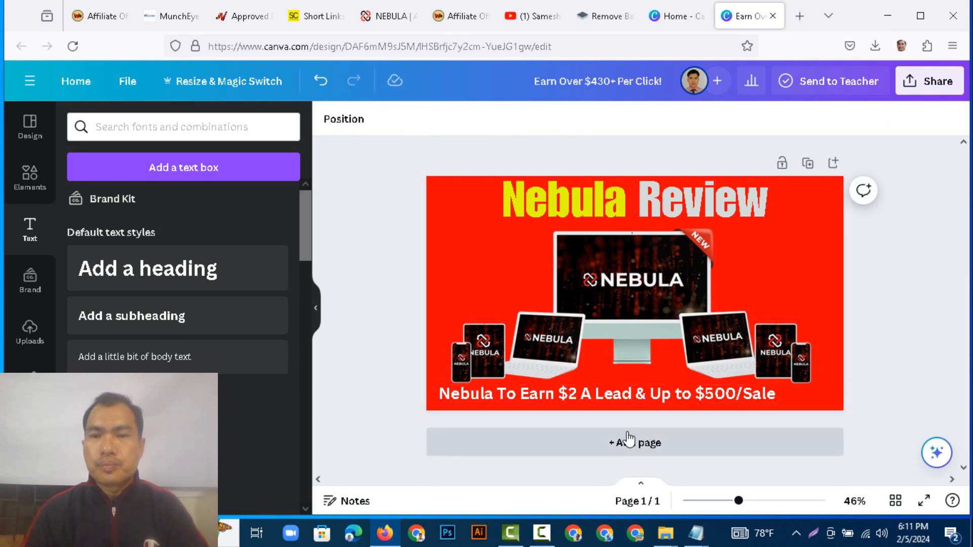
left_click(619, 396)
left_click_drag(619, 434, 645, 434)
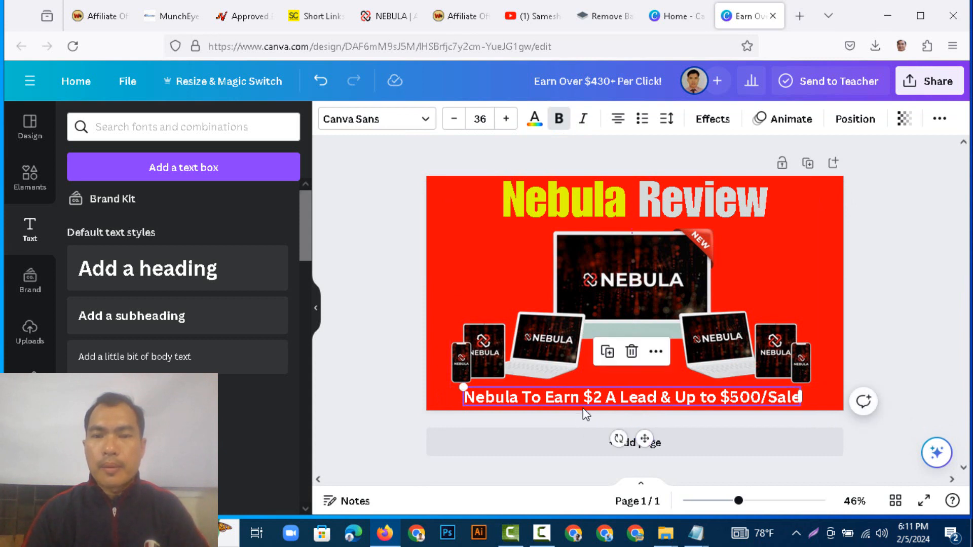
mouse_move(547, 542)
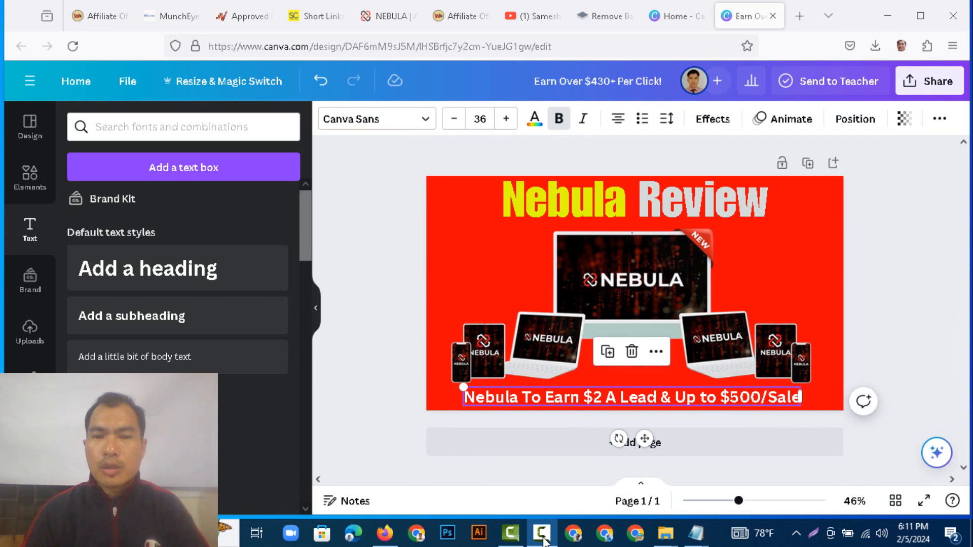
left_click(543, 541)
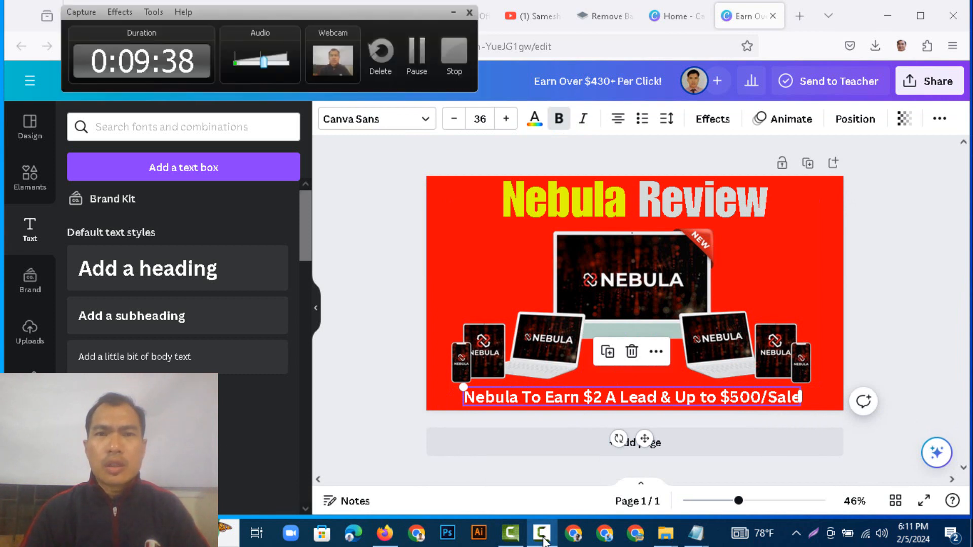
left_click(544, 541)
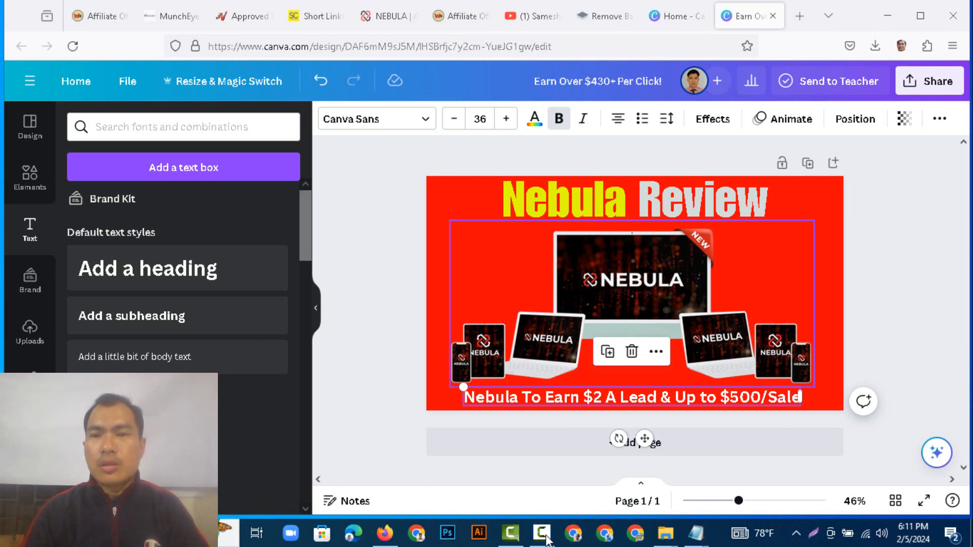
Try the Citadel Script font on the whole earnings tagline below the mockup
left_click(829, 304)
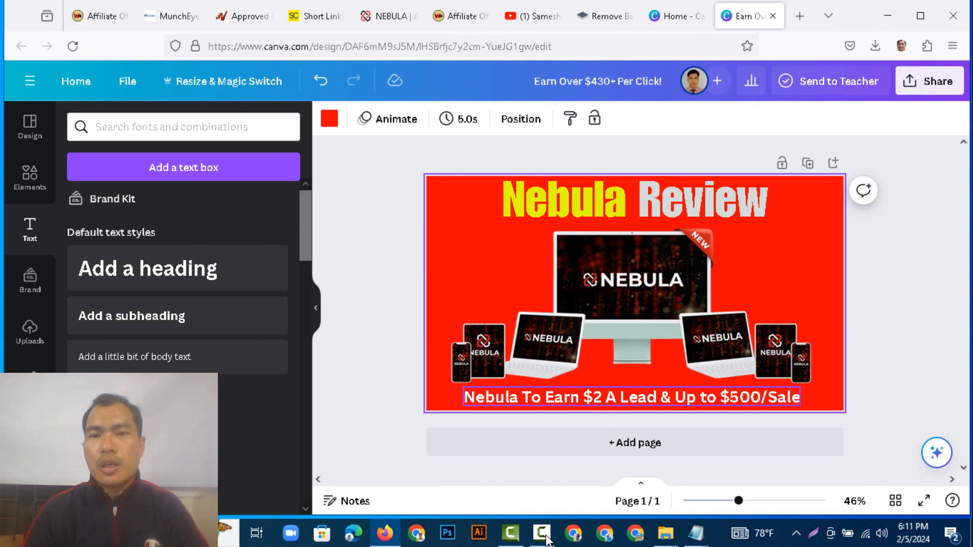
left_click(632, 397)
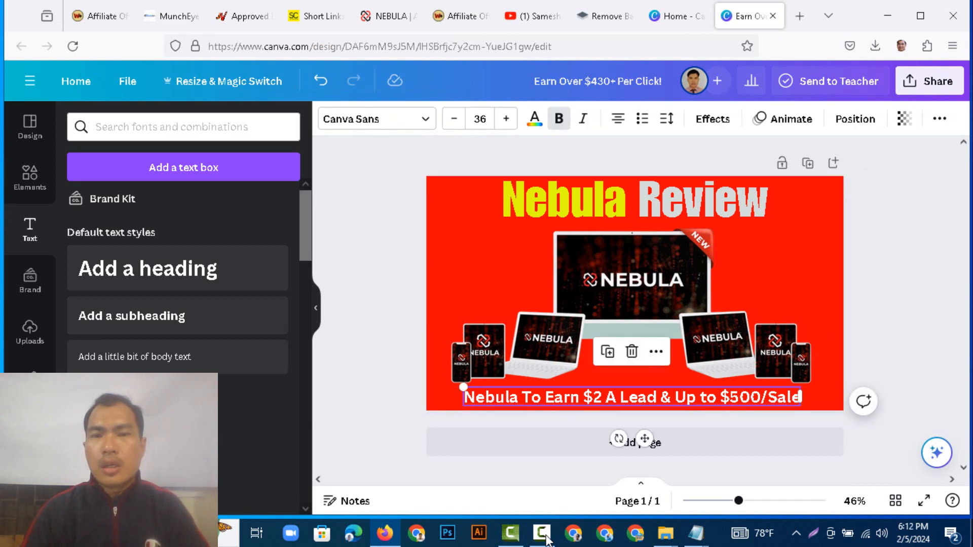
left_click_drag(465, 397, 799, 396)
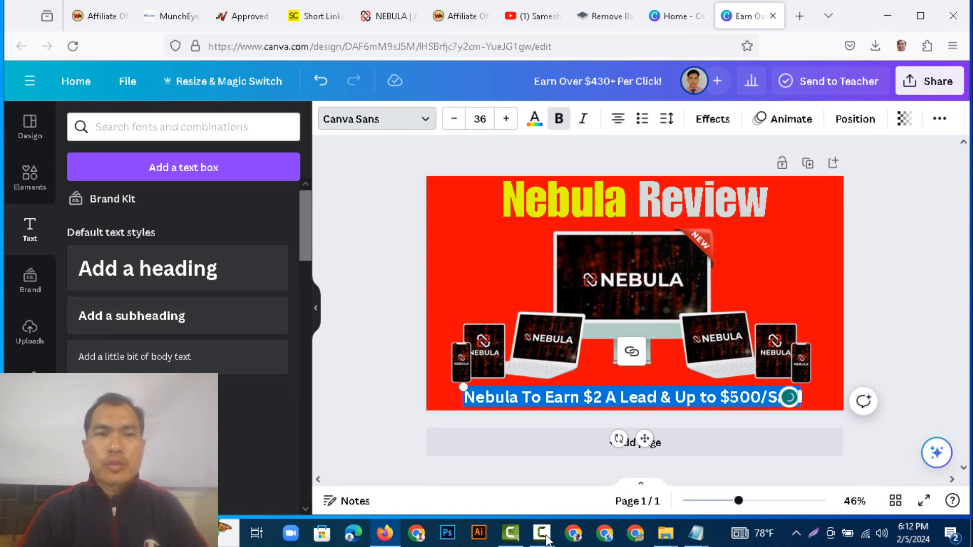
left_click(377, 119)
scroll(184, 304, "down", 4)
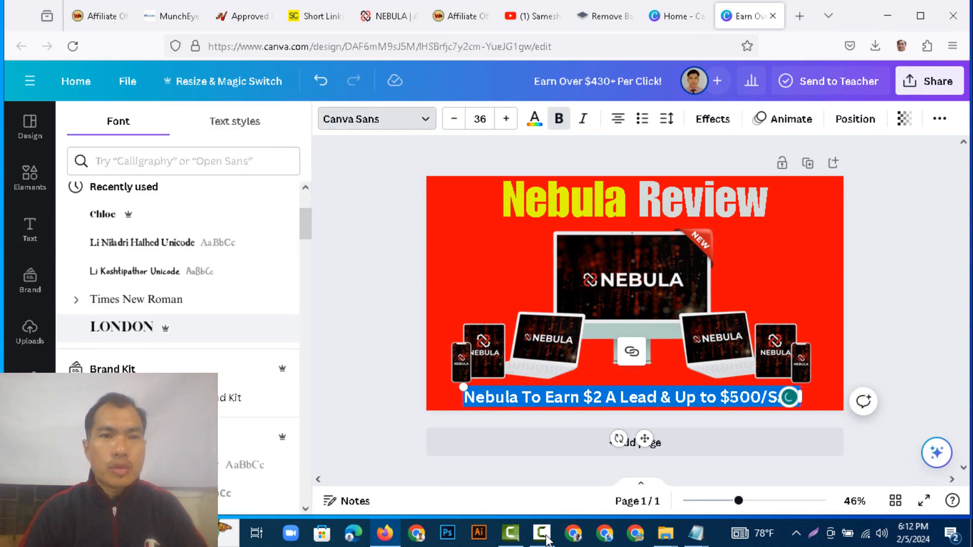
scroll(183, 287, "down", 8)
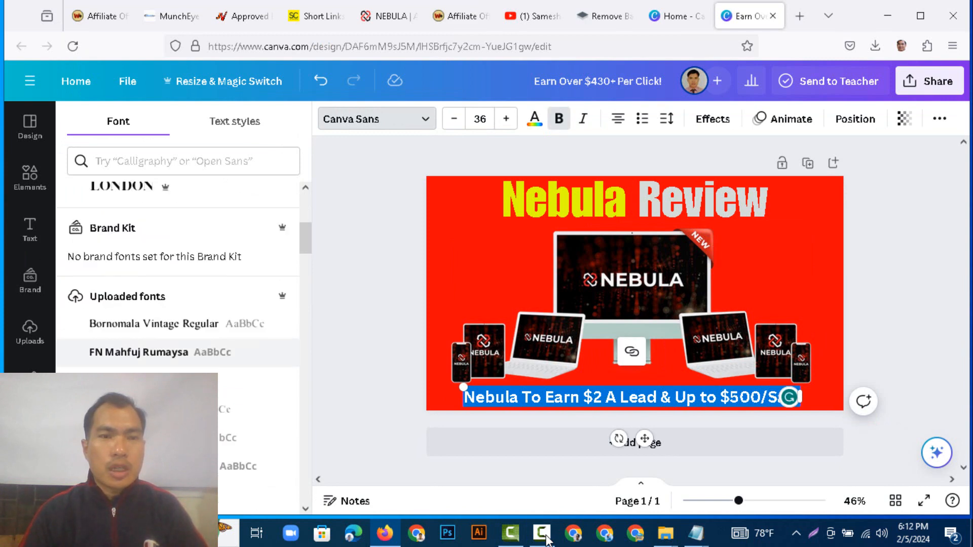
scroll(183, 288, "down", 10)
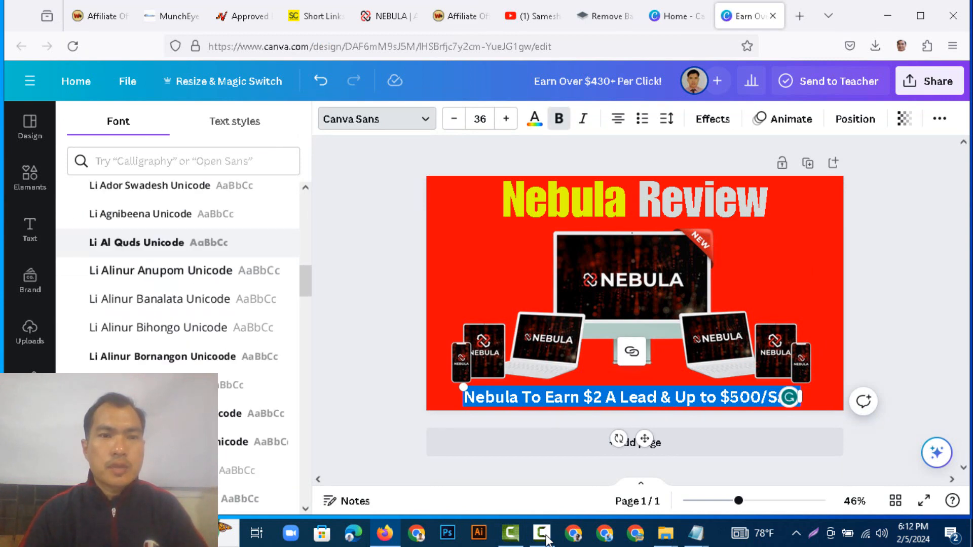
scroll(184, 288, "down", 5)
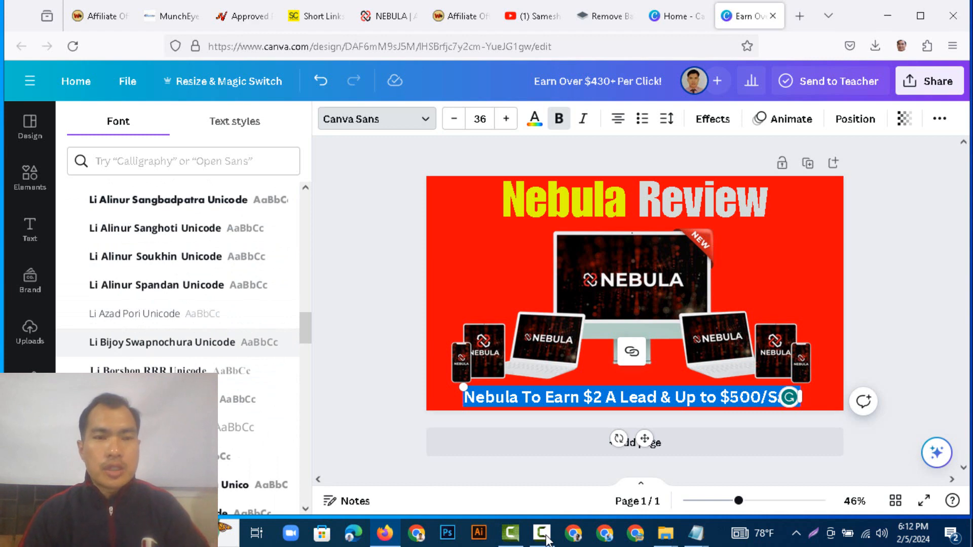
scroll(183, 287, "down", 5)
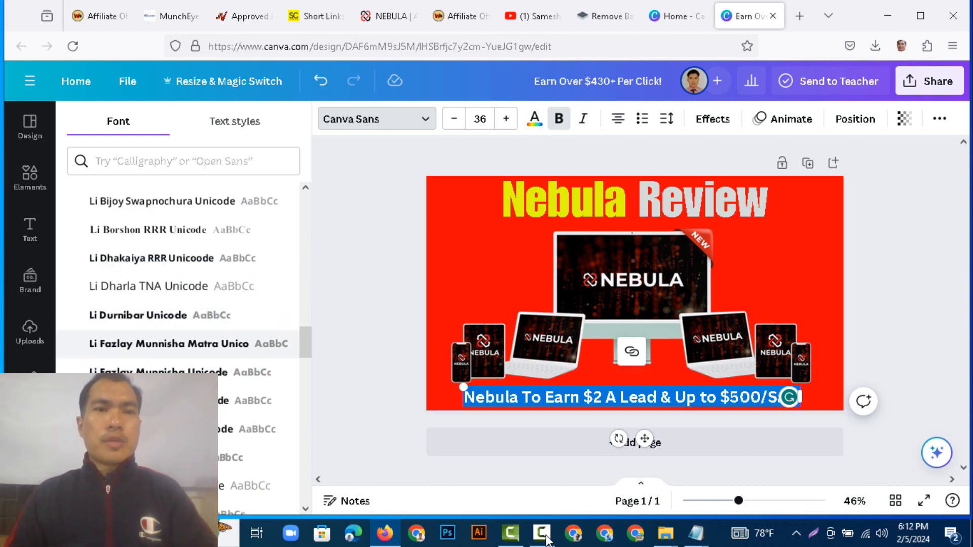
scroll(183, 346, "down", 5)
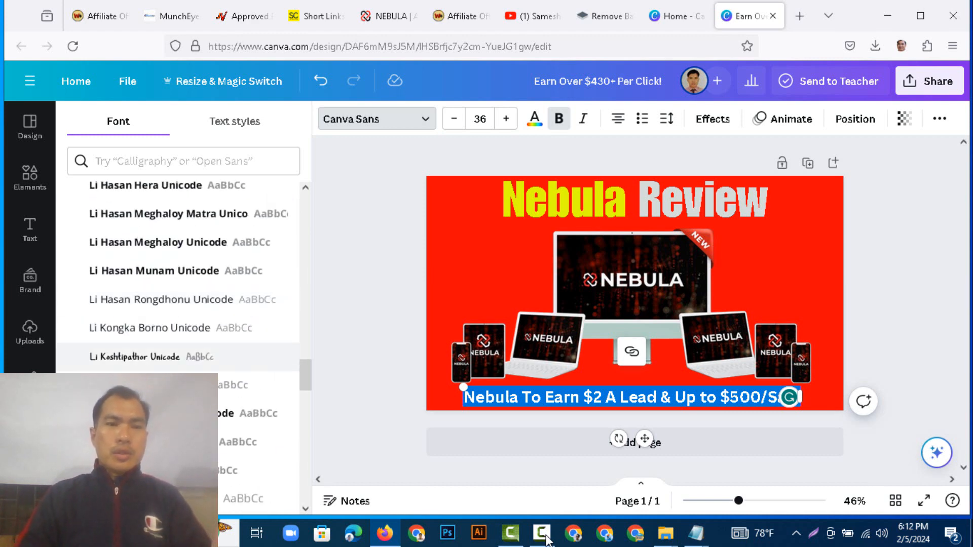
scroll(183, 346, "down", 5)
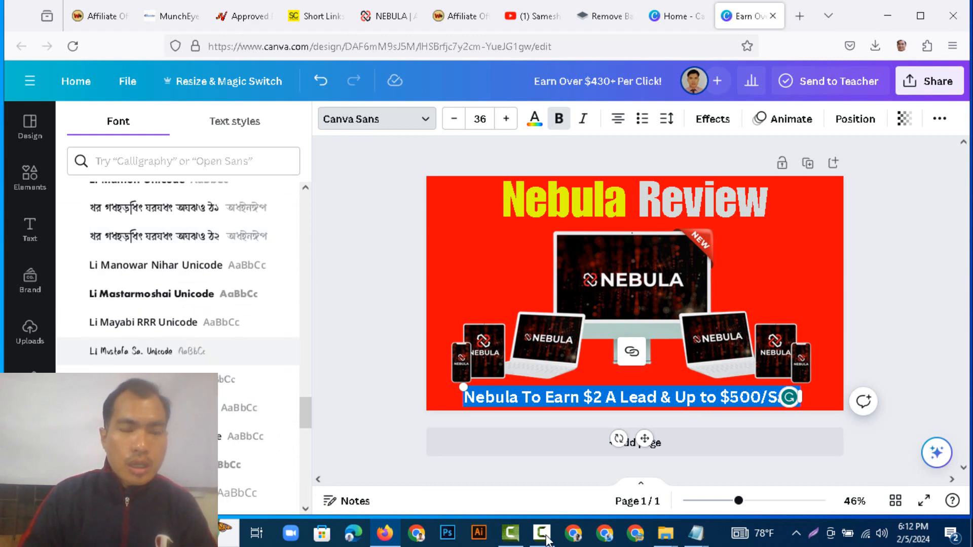
scroll(183, 346, "down", 5)
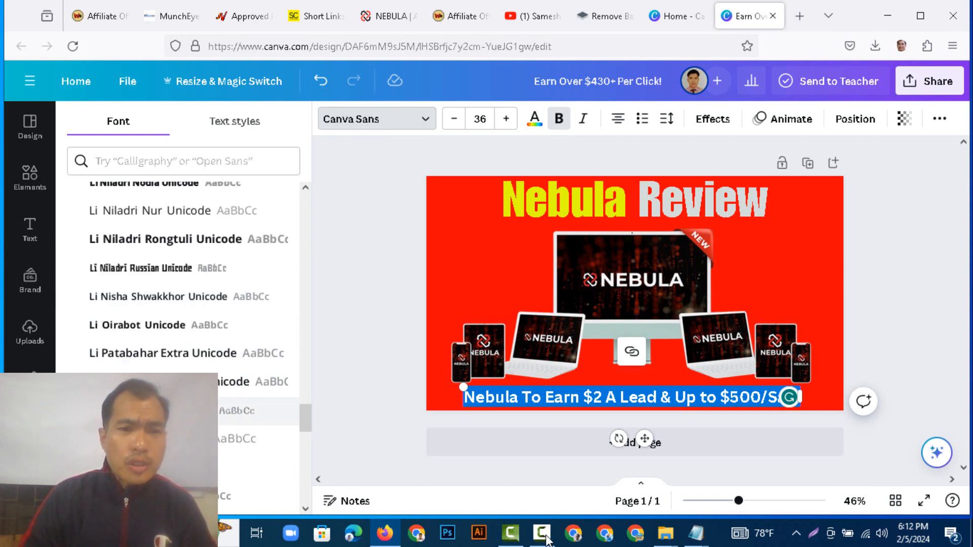
scroll(183, 346, "down", 10)
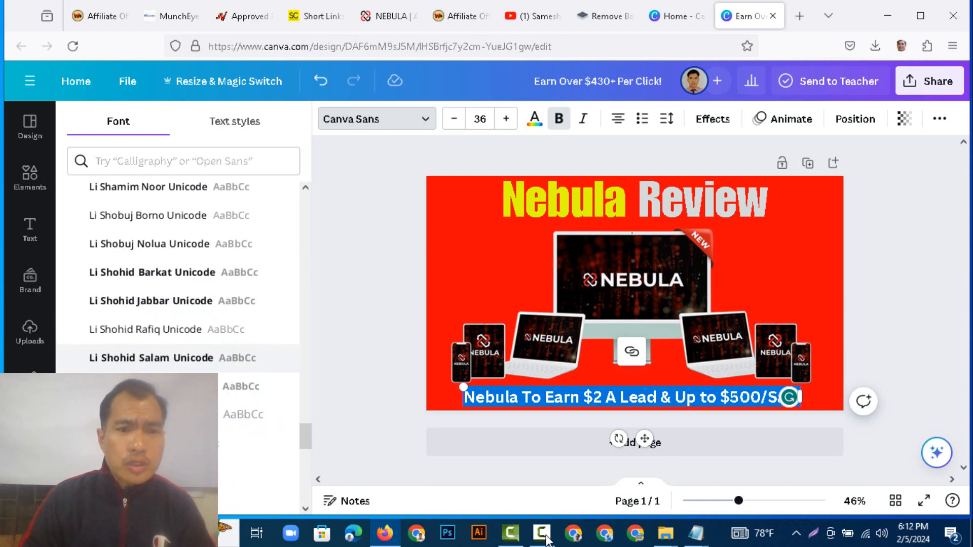
scroll(184, 346, "down", 5)
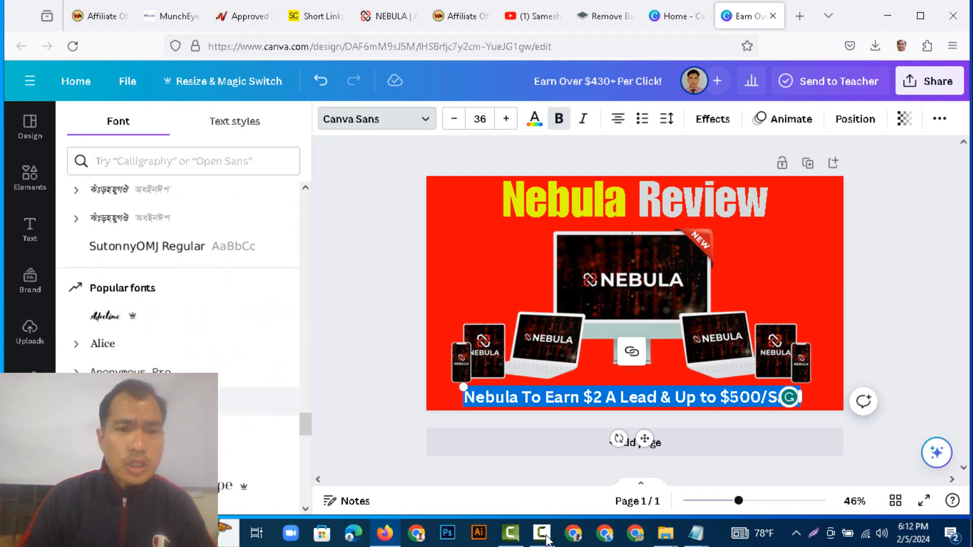
scroll(183, 346, "down", 2)
scroll(184, 346, "down", 6)
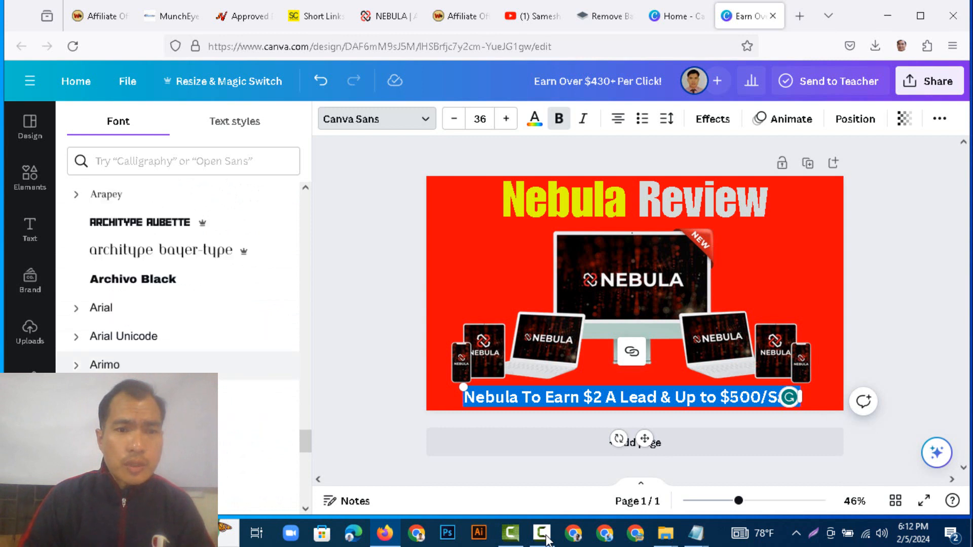
scroll(184, 346, "down", 3)
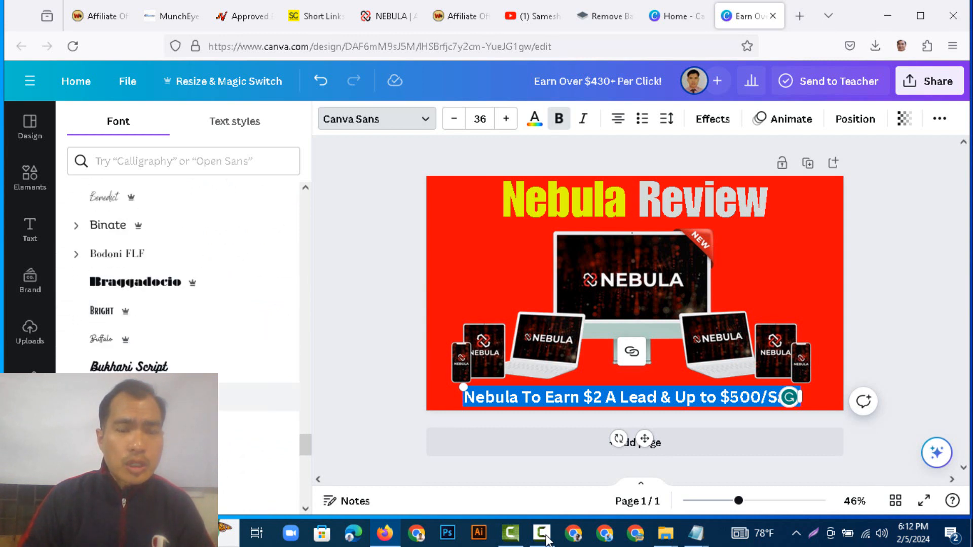
scroll(183, 346, "down", 3)
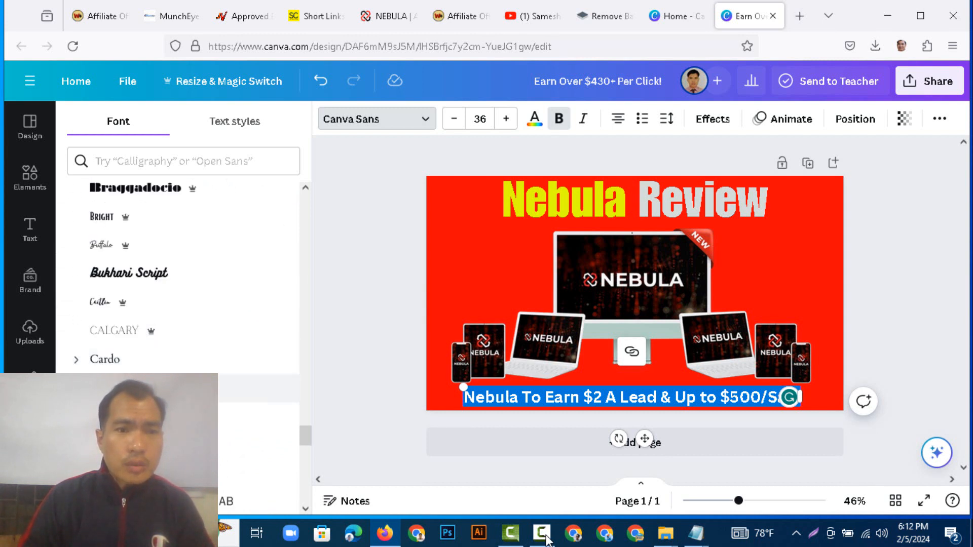
scroll(184, 304, "down", 3)
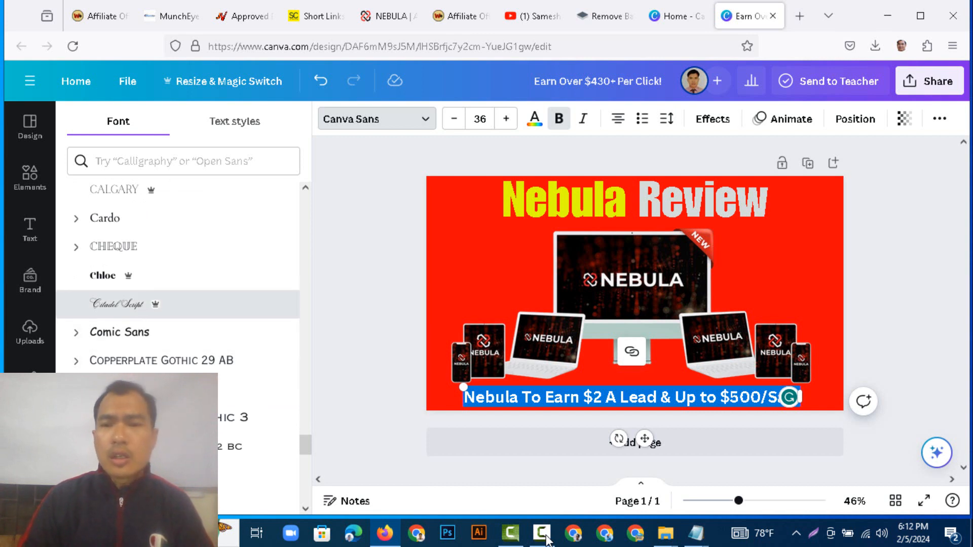
left_click(117, 304)
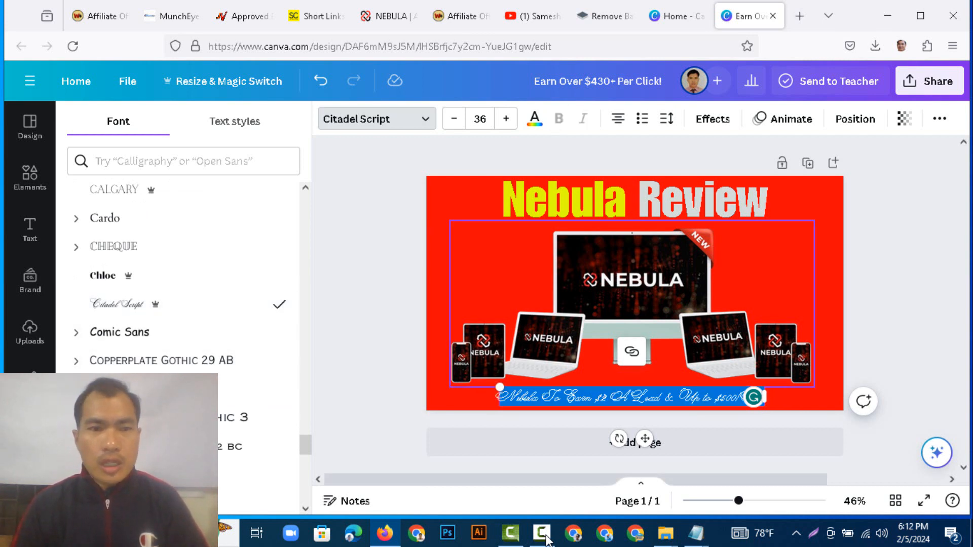
Change the tagline's font to League Gothic
scroll(178, 304, "down", 10)
scroll(178, 284, "down", 8)
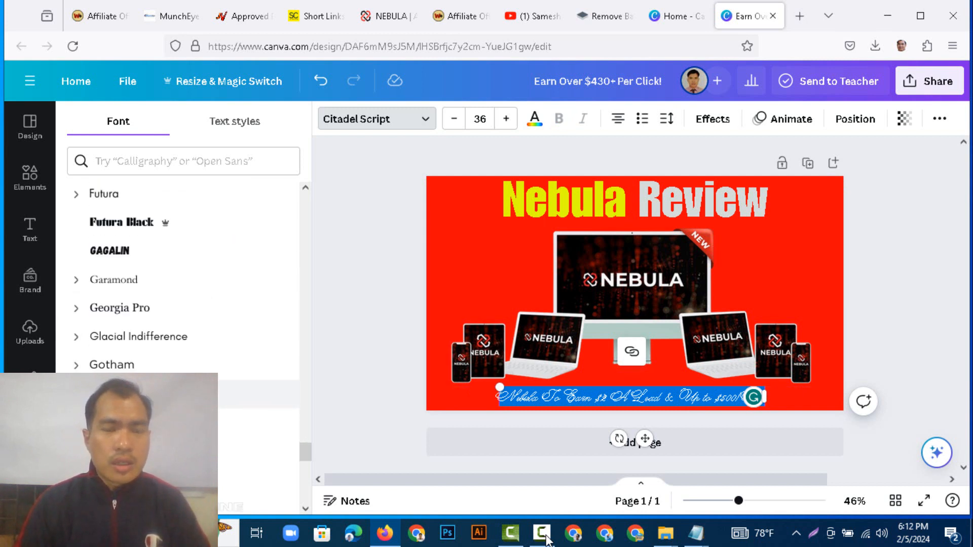
scroll(178, 283, "down", 8)
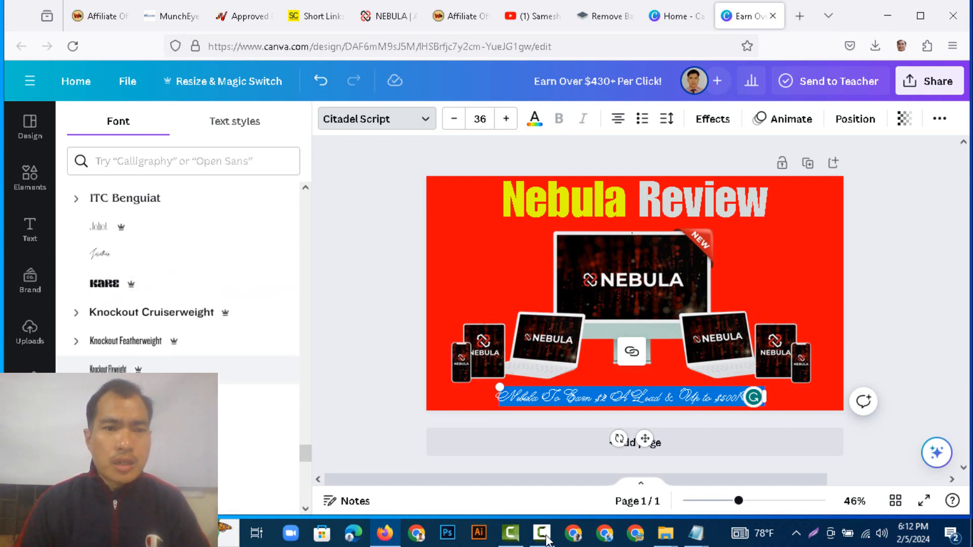
scroll(177, 266, "up", 3)
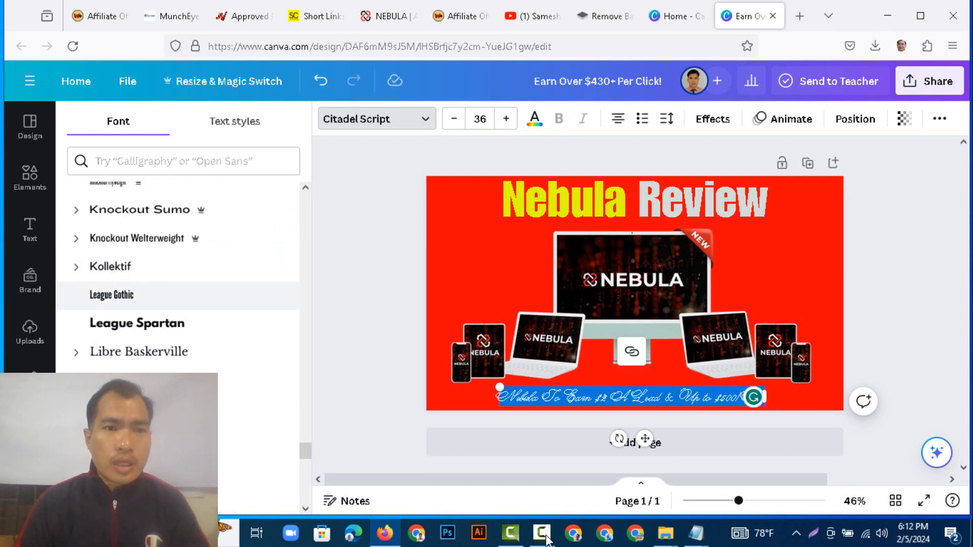
left_click(111, 295)
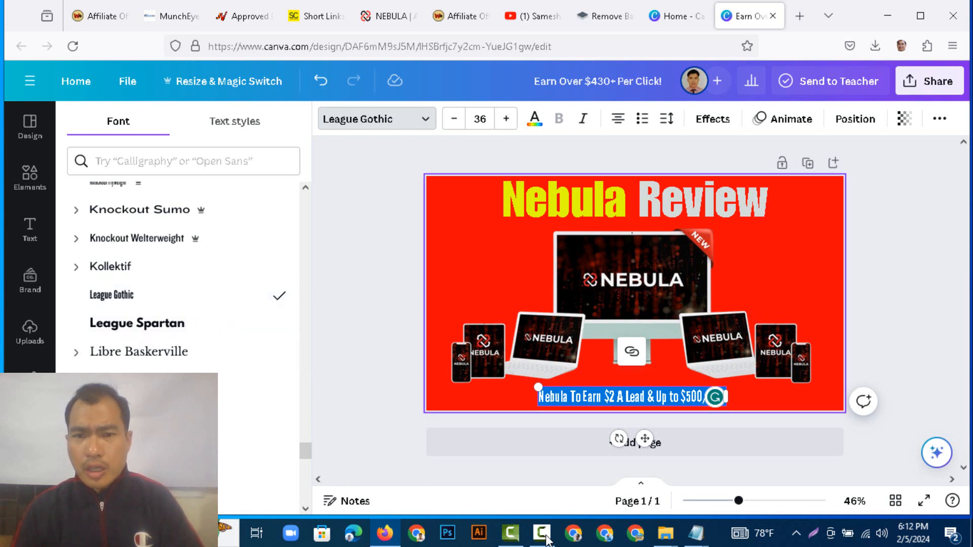
Enlarge the tagline to font size 43 and widen its text box so the line sits roughly centred below the mockup
left_click_drag(538, 387, 502, 383)
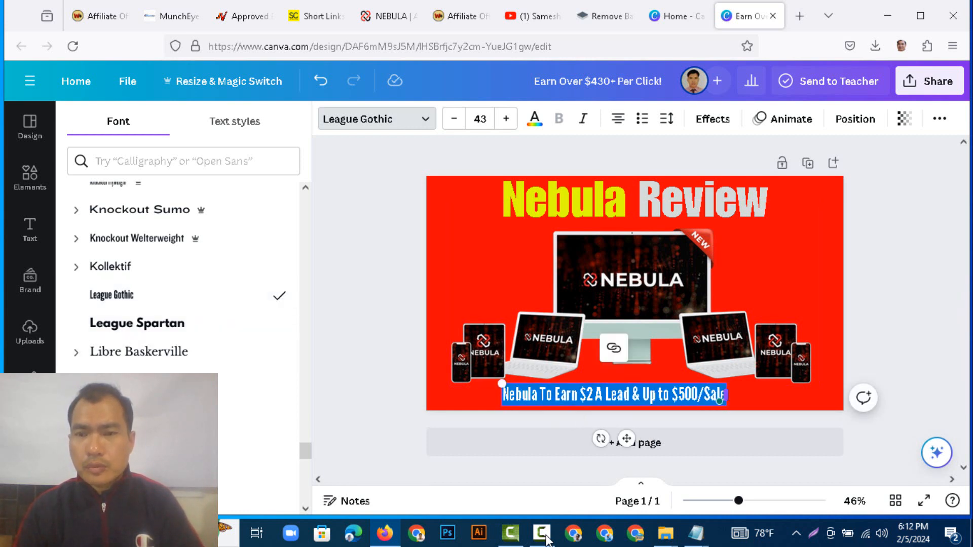
left_click_drag(725, 395, 778, 394)
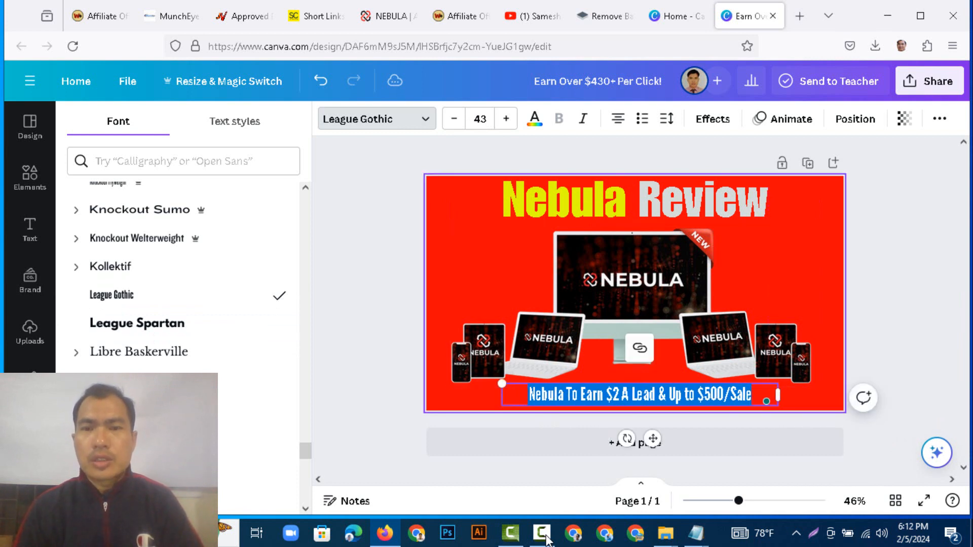
left_click(887, 324)
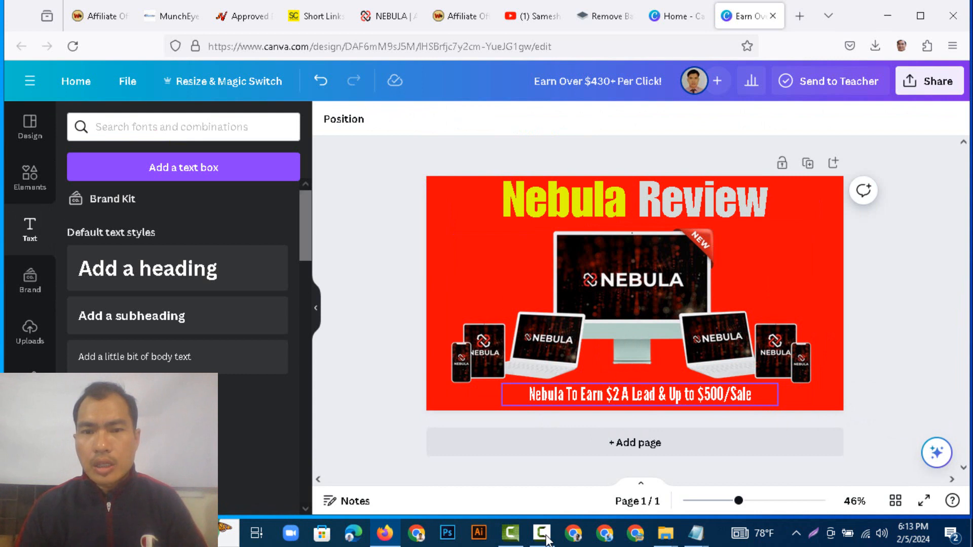
Recolour the entire tagline text with a custom bright green, #3DFF04
left_click(639, 394)
left_click(530, 395)
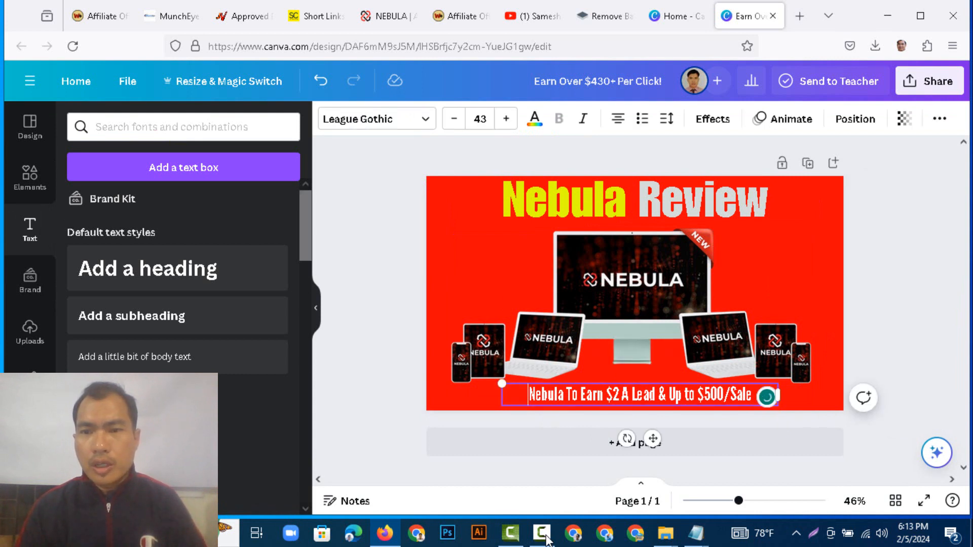
left_click_drag(528, 395, 752, 395)
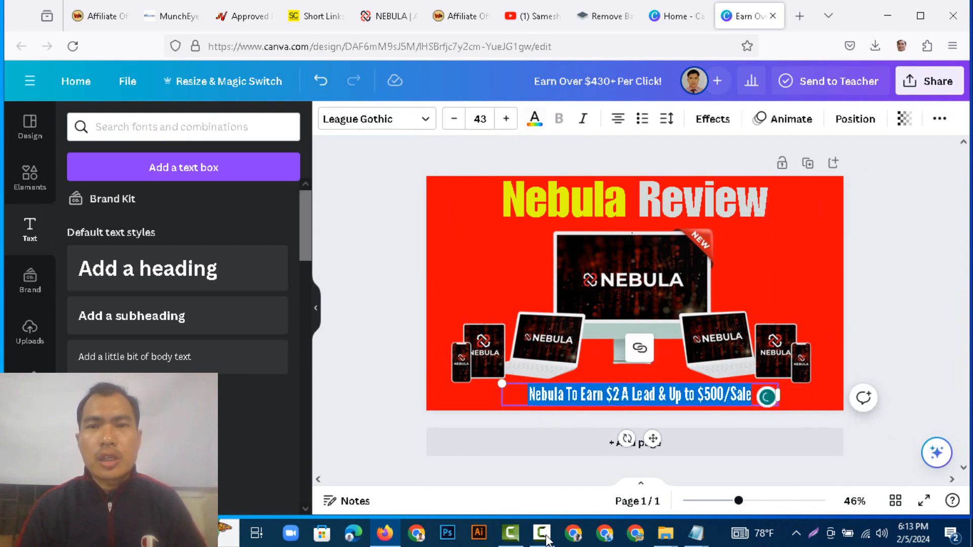
left_click(534, 118)
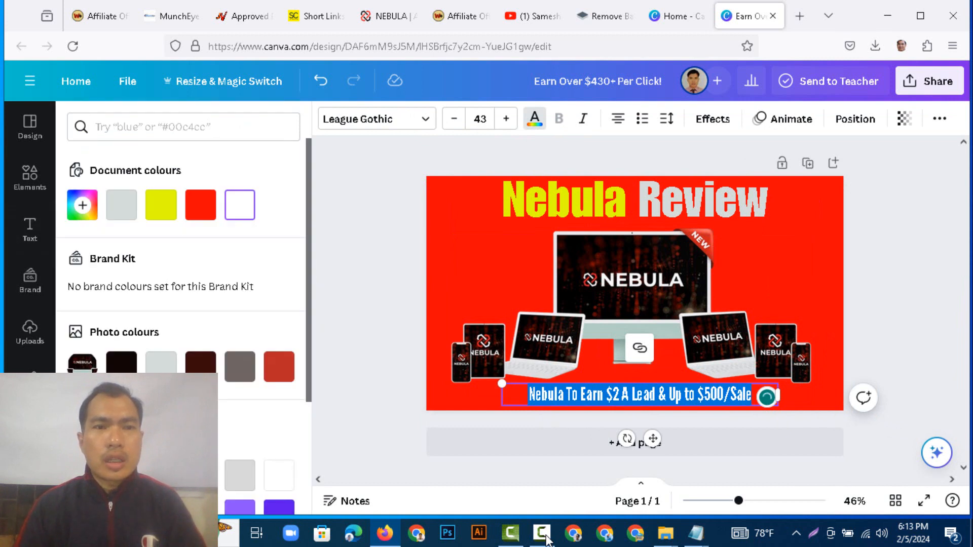
left_click(82, 204)
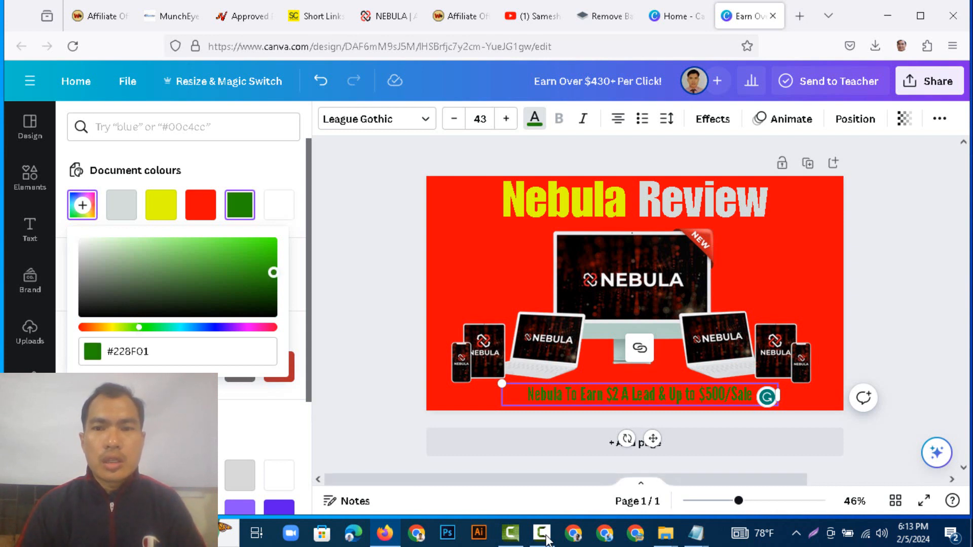
left_click_drag(273, 272, 275, 237)
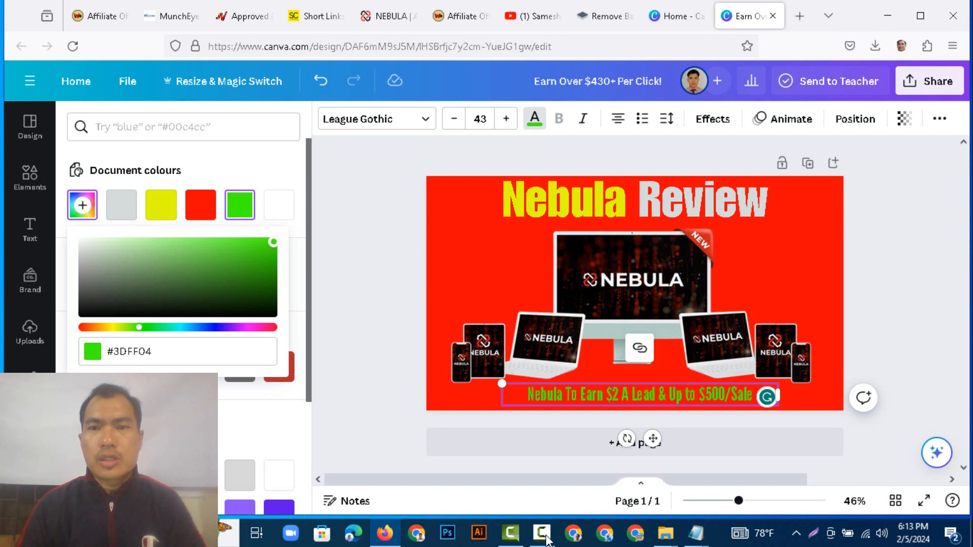
left_click(829, 284)
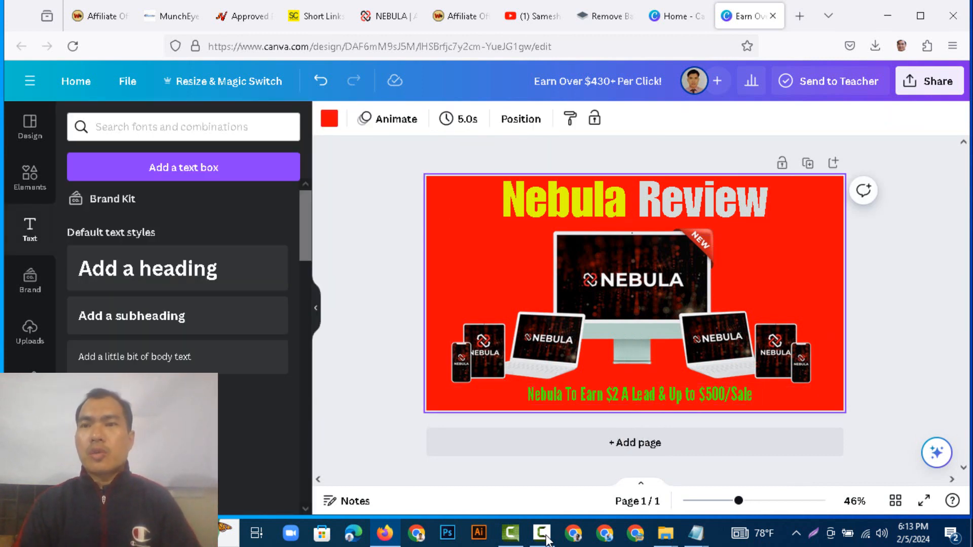
Download the finished design as a JPG at 1,280 × 720 px with quality 80
left_click(930, 81)
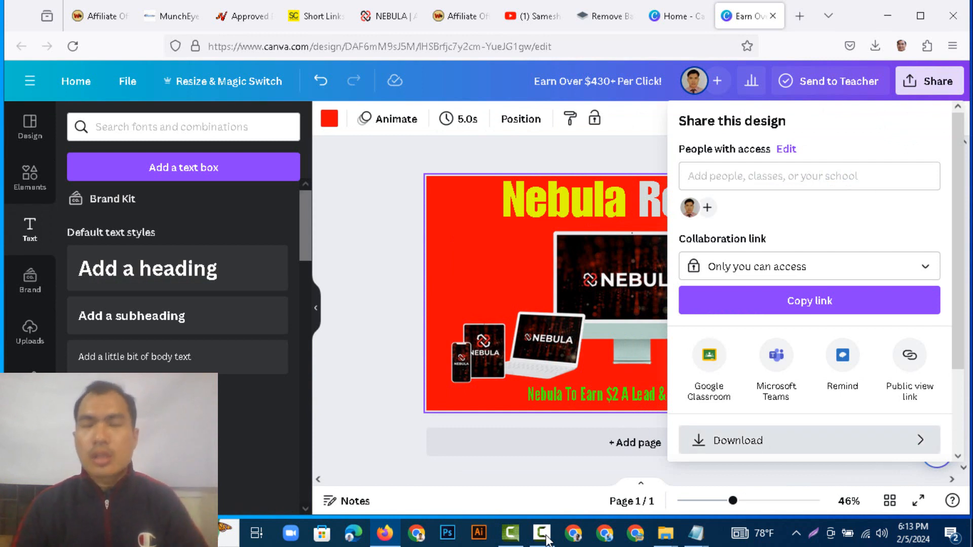
left_click(810, 439)
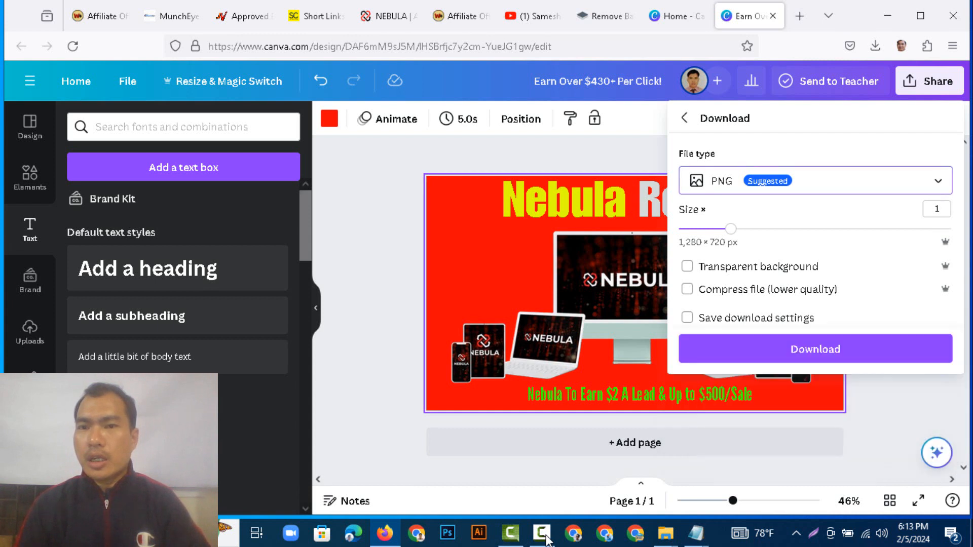
left_click(815, 181)
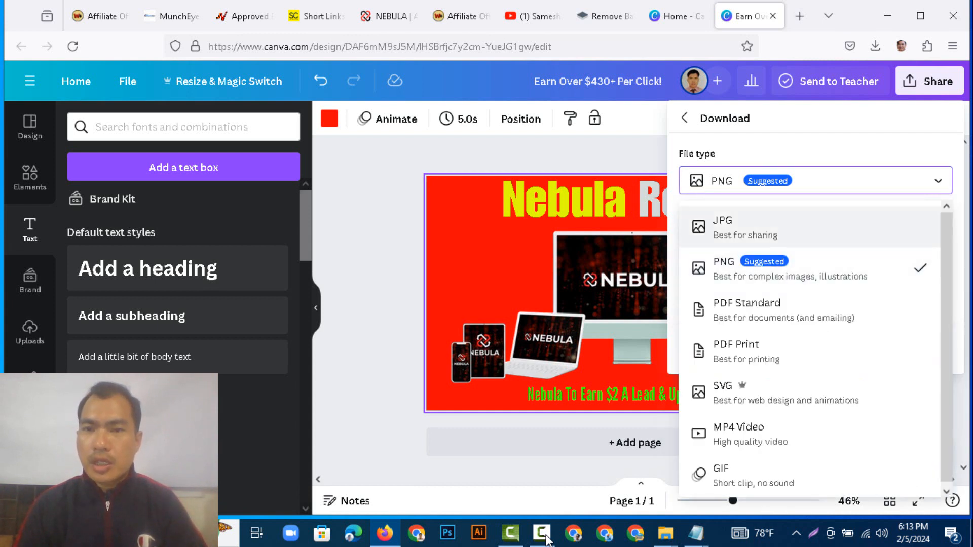
left_click(809, 227)
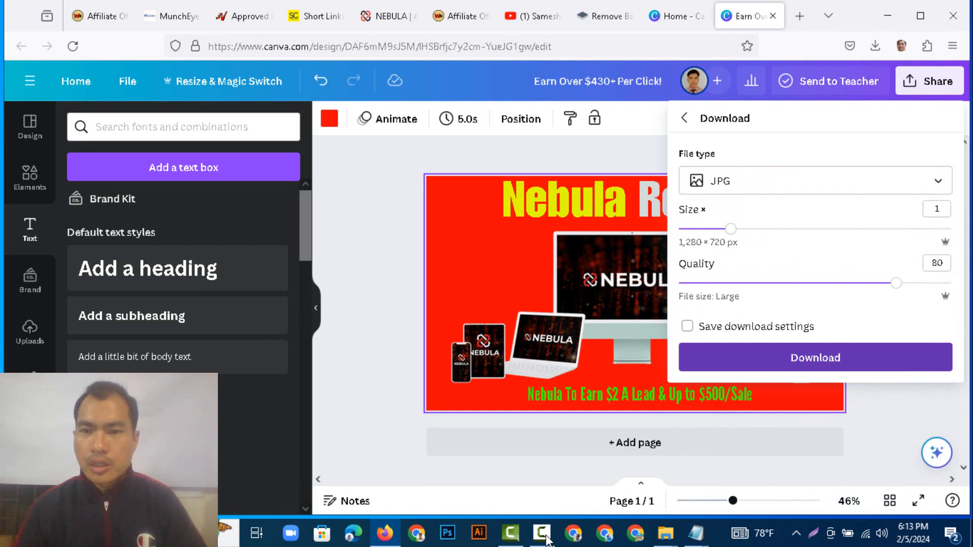
left_click(816, 357)
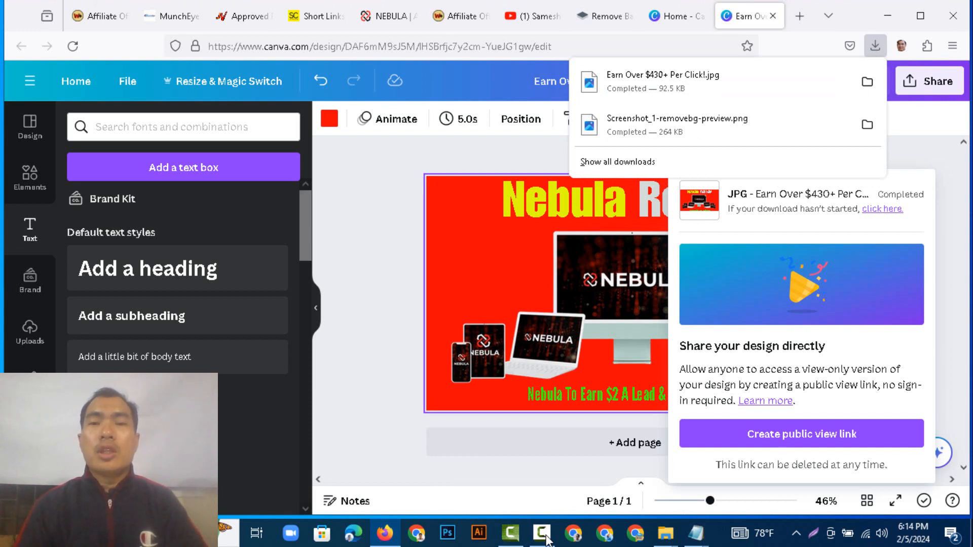
Switch to the already open YouTube page
left_click(534, 16)
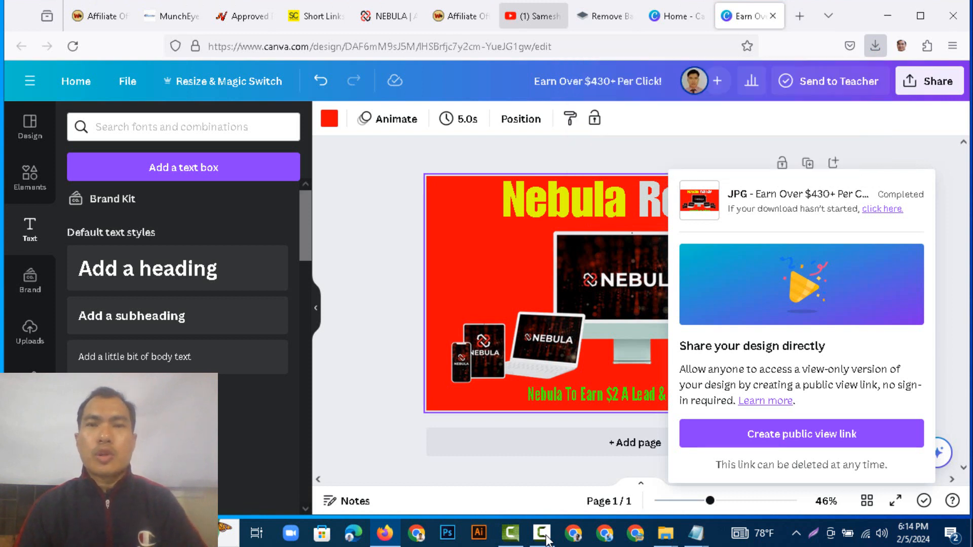